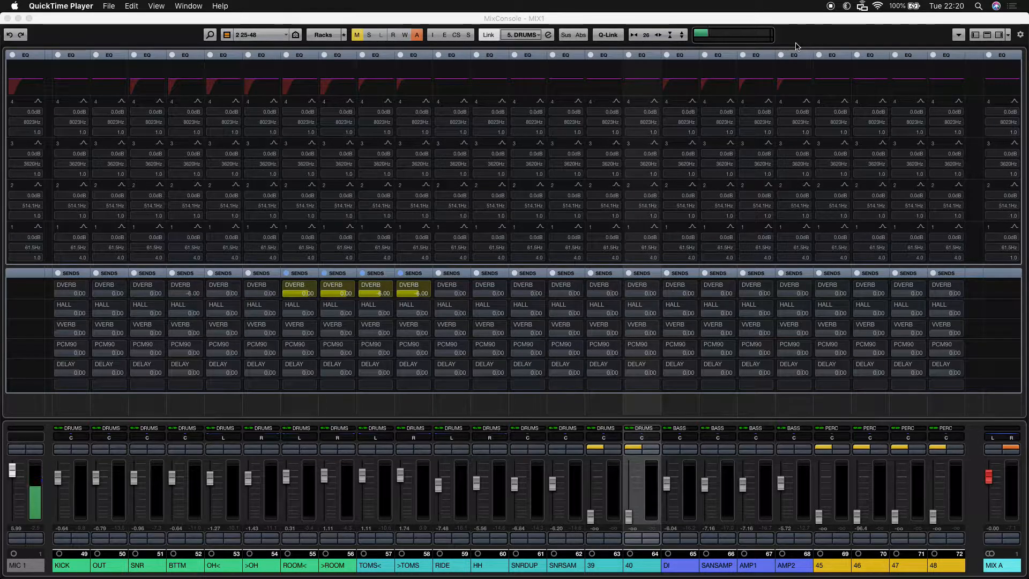
# - Switch to Cubase, view the 3 MIX CHANNELS mixer configuration, and return to the 2 25-48 configuration
pyautogui.press('super+Tab')
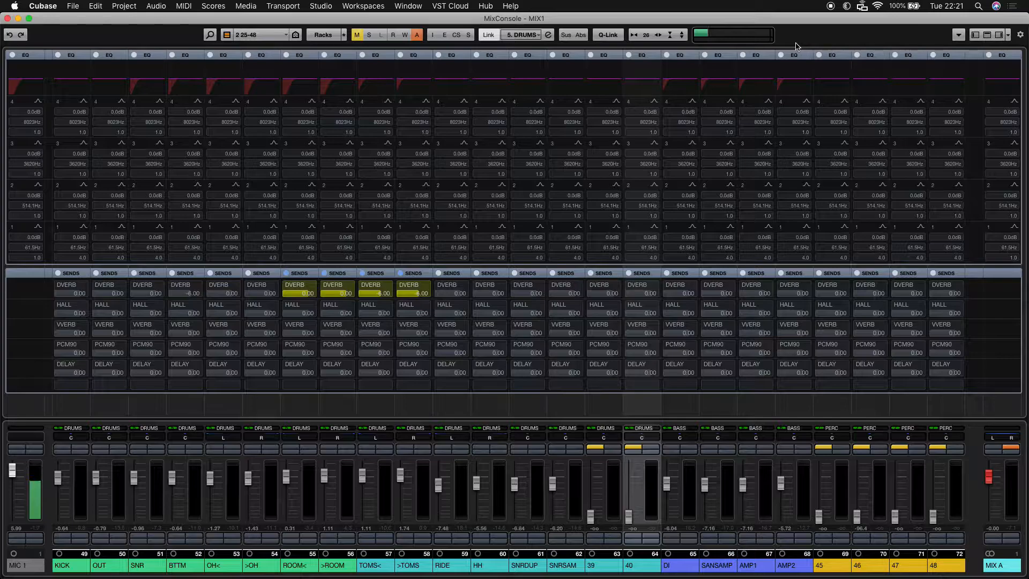
pyautogui.press('3')
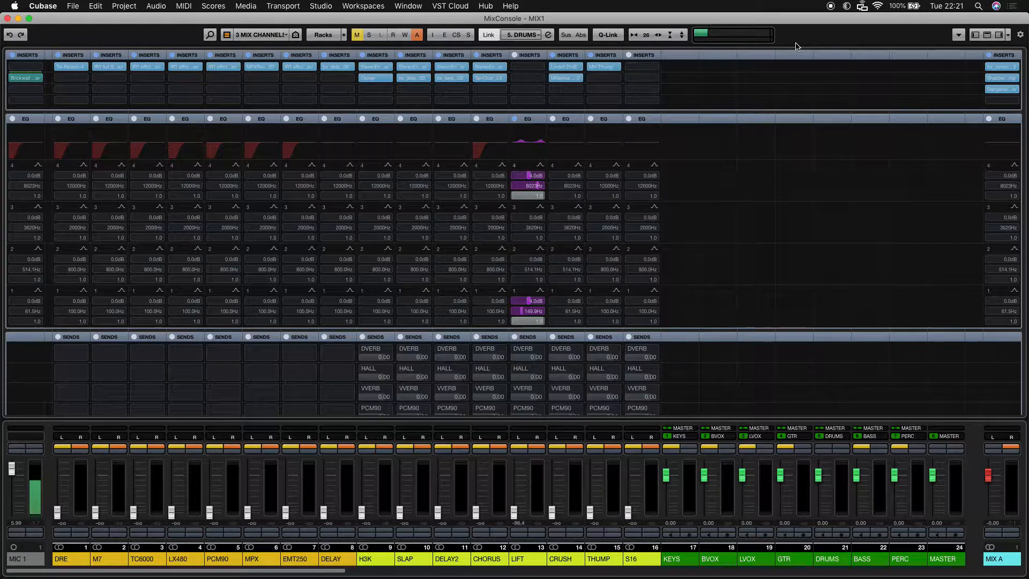
pyautogui.press('2')
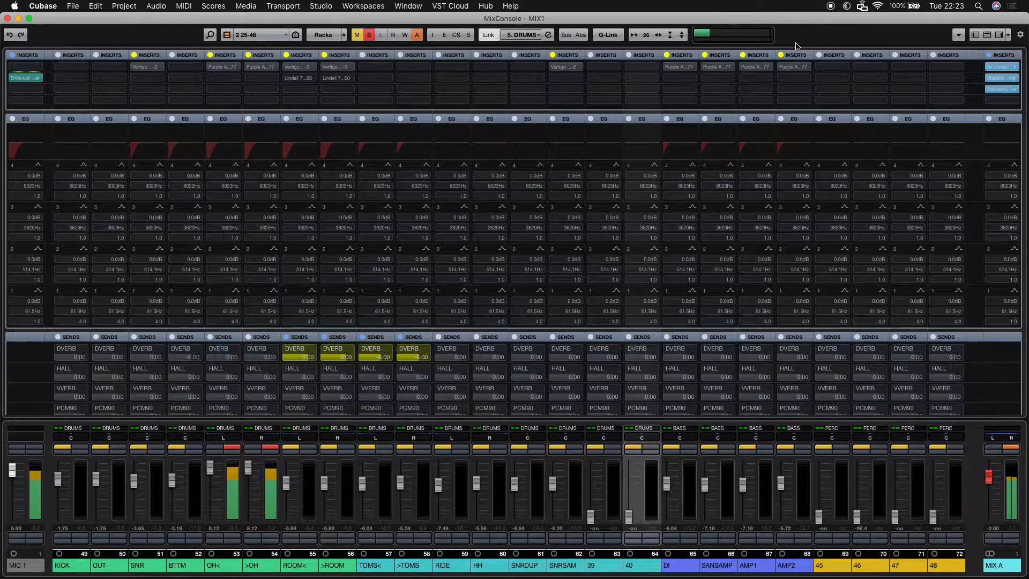
# - Solo the KICK channel and equalize it, boosting at 61.5 Hz and 8023 Hz and cutting narrowly at 170.1 Hz
pyautogui.press('s')
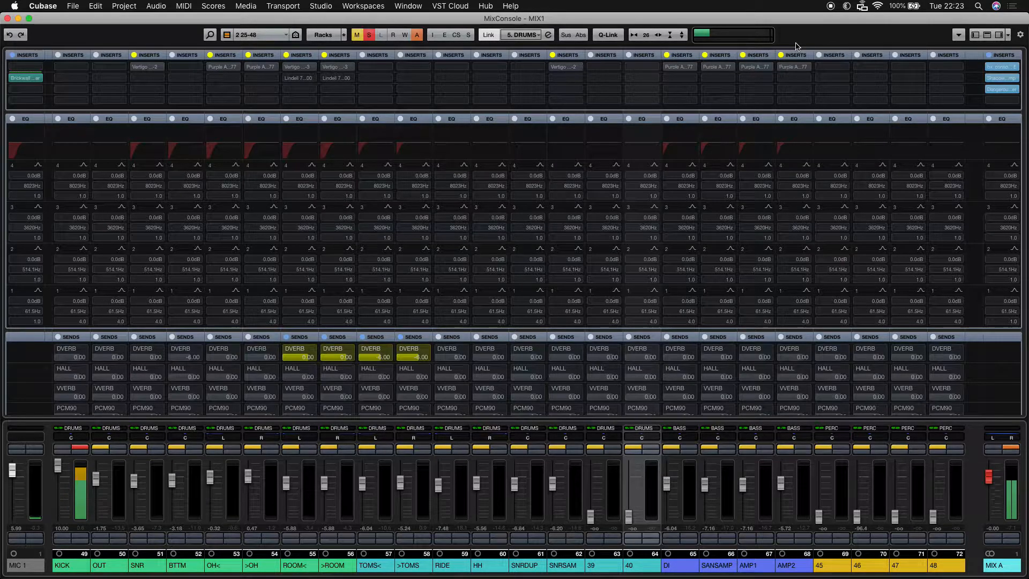
pyautogui.press('Return')
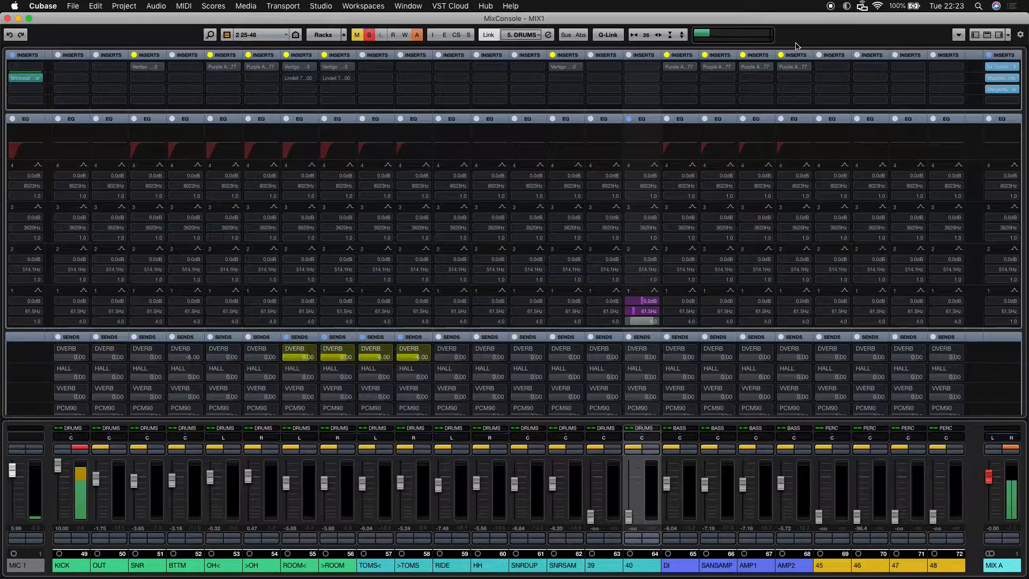
pyautogui.press('Return')
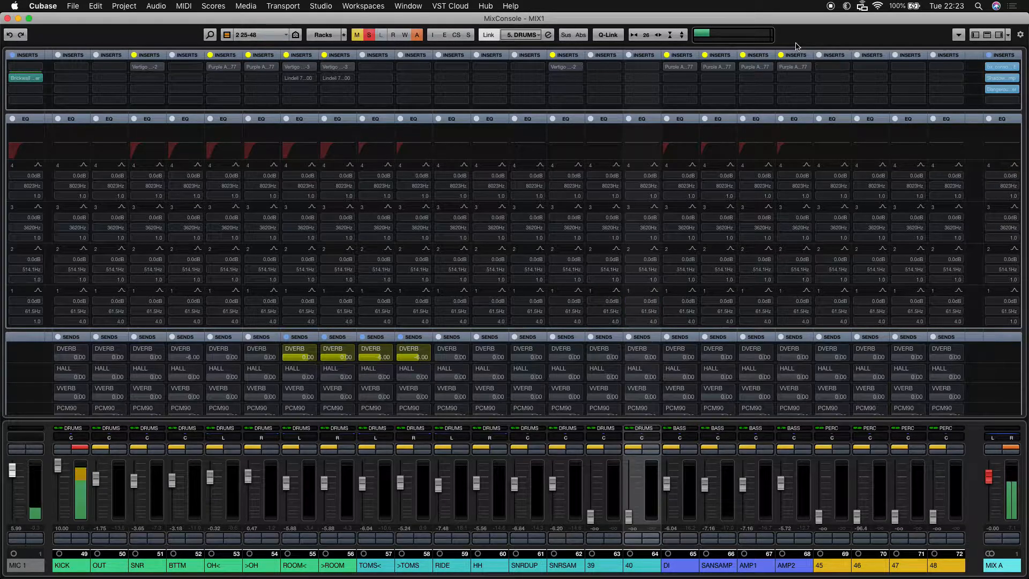
pyautogui.press('Home')
pyautogui.press('Return')
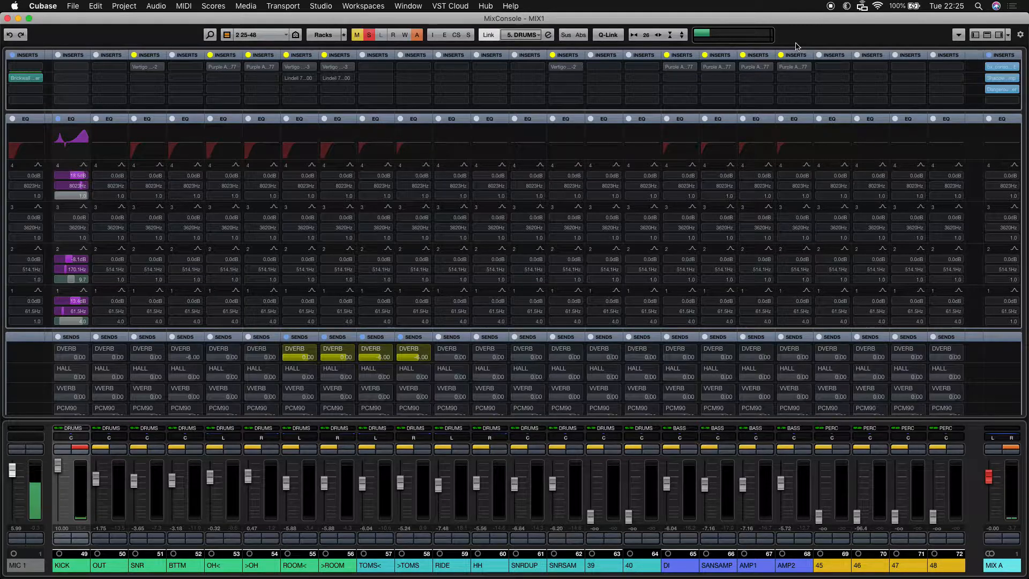
# - Boost KICK at 2118 Hz and cut the OUT channel by 7.4 dB at 154.8 Hz with a Q of 12.0
pyautogui.click(796, 47)
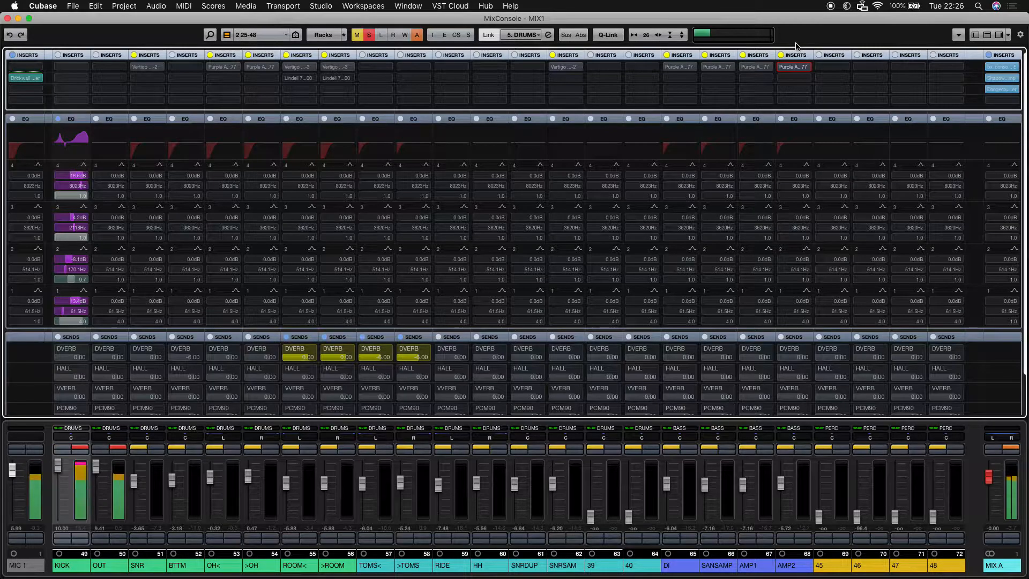
pyautogui.press('Right')
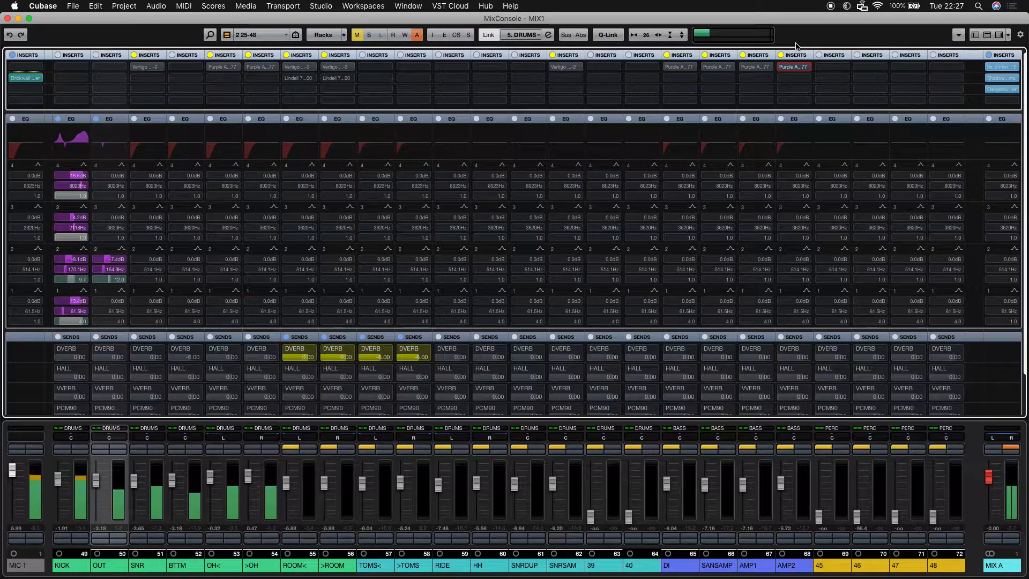
# - Solo SNR and BTTM, equalize both at 177.2 Hz and in the highs, and check BTTM's channel settings in the unsoloed mix
pyautogui.press('s')
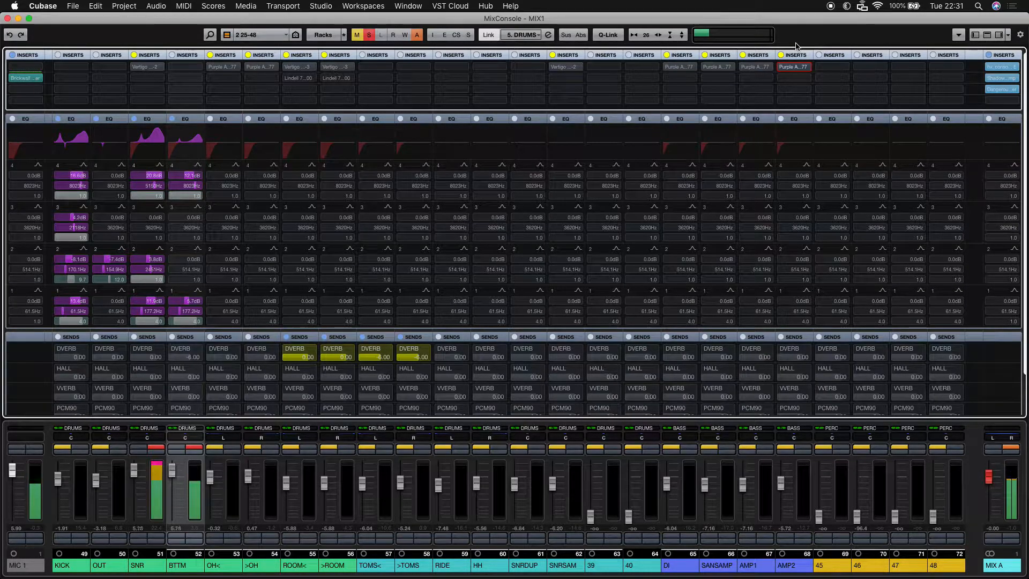
pyautogui.press('e')
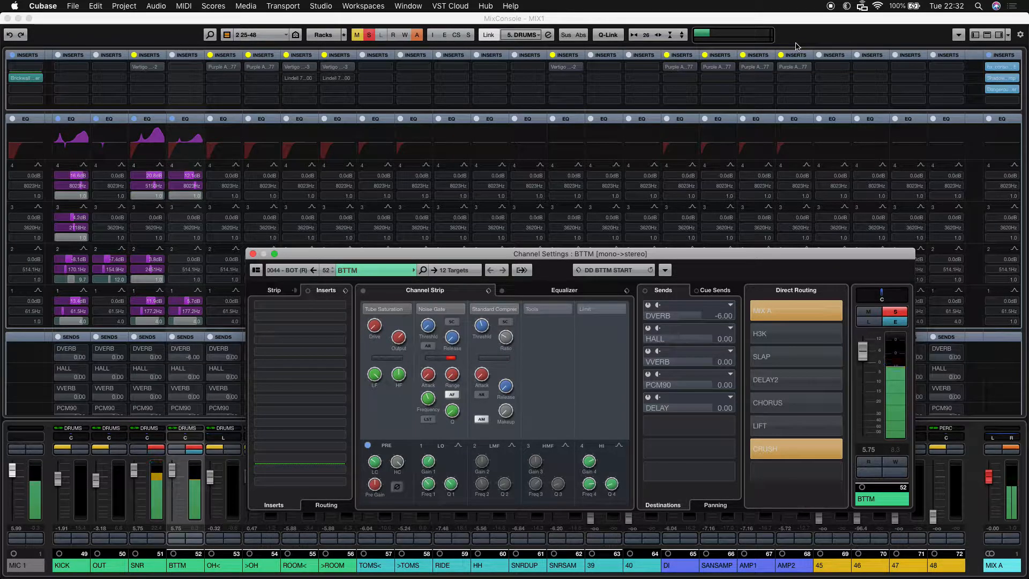
pyautogui.press('s')
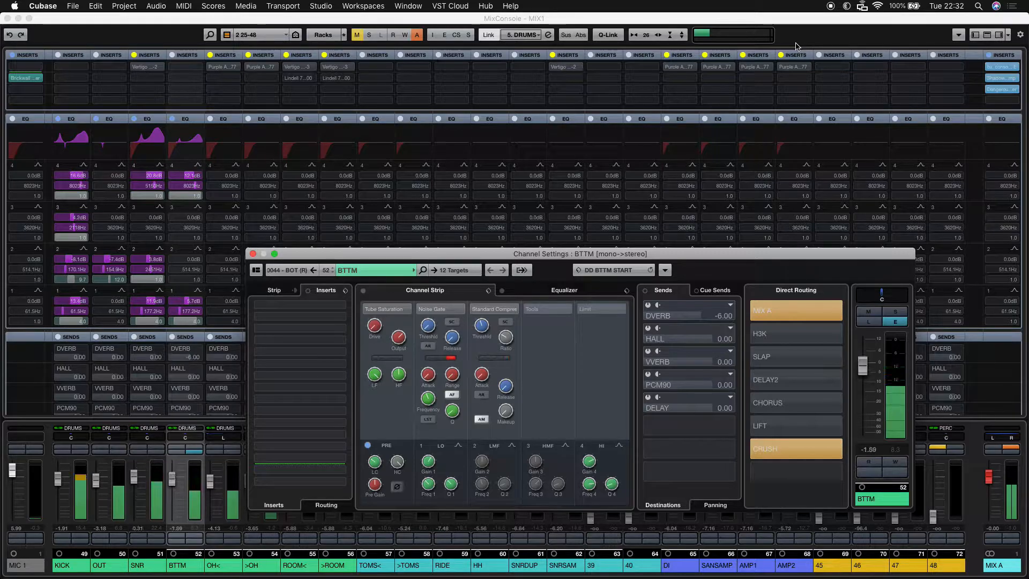
pyautogui.press('e')
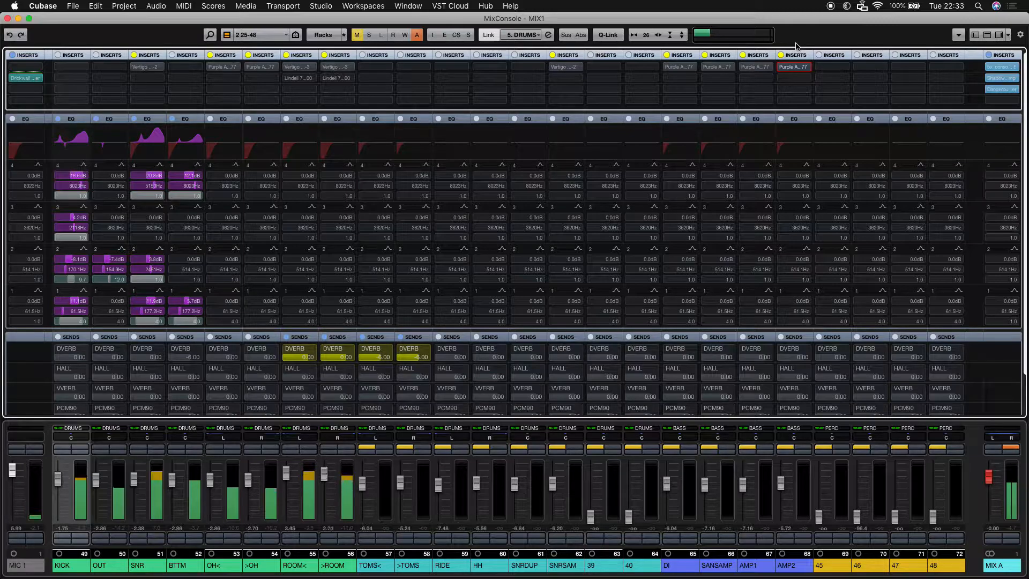
# - Solo and select the ROOM< and >ROOM channels and enable Q-Link for them
pyautogui.press('s')
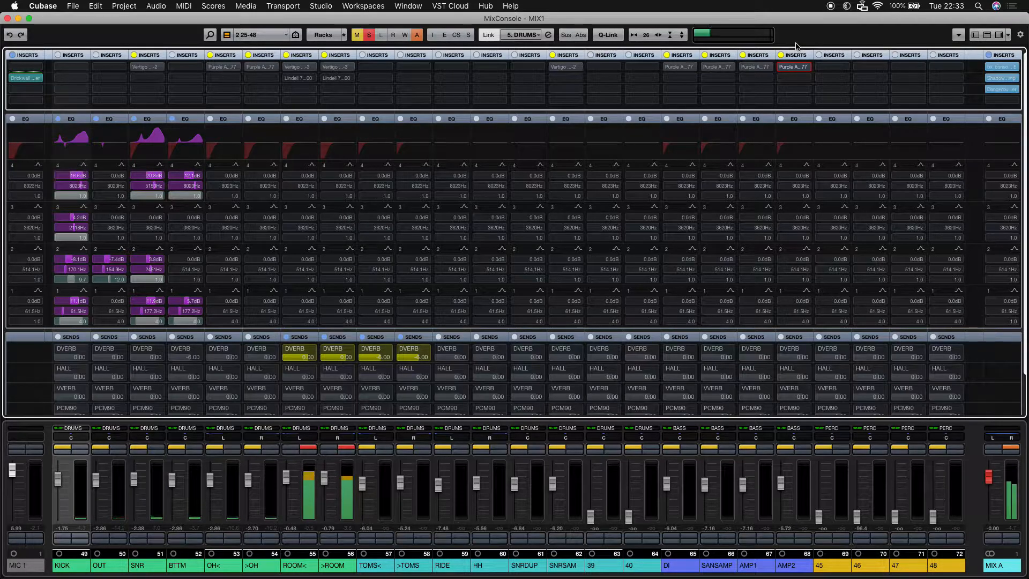
pyautogui.press('Right')
pyautogui.press('Right')
pyautogui.press('Right')
pyautogui.press('Right')
pyautogui.press('Right')
pyautogui.press('Right')
pyautogui.hotkey('shift', 'Right')
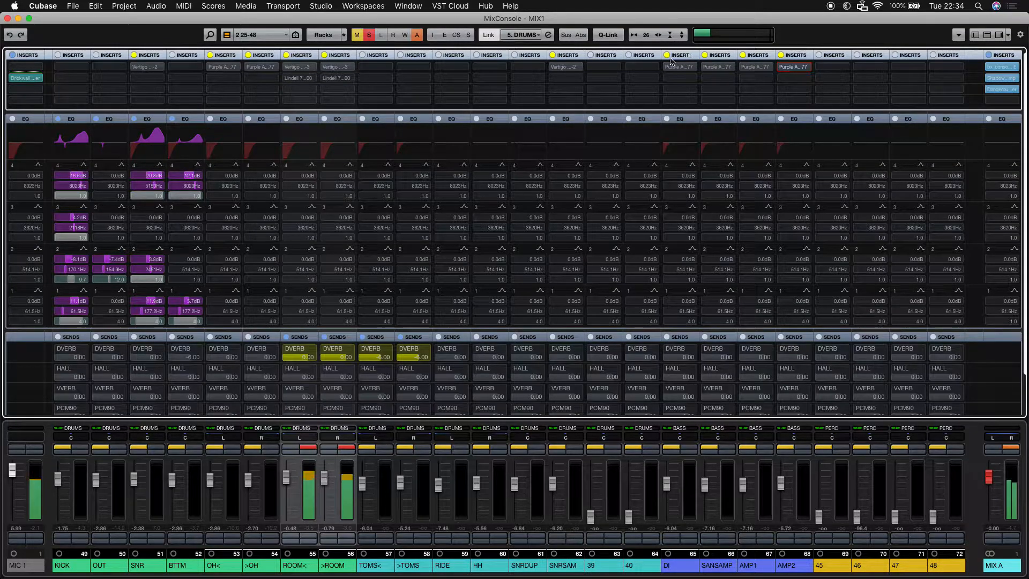
pyautogui.click(608, 34)
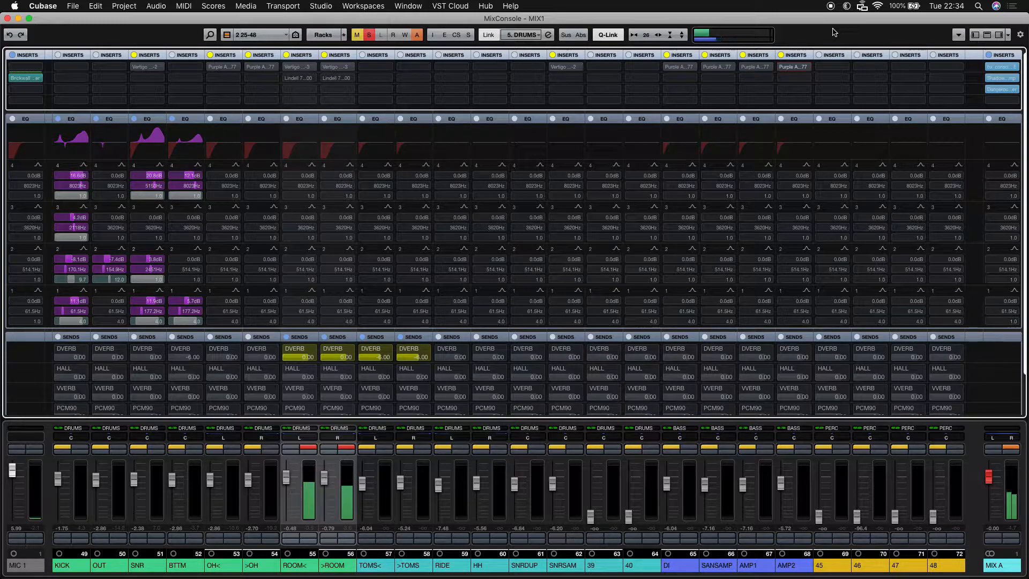
# - Equalize both linked ROOM channels, boosting 5.7 dB at 1578 Hz and cutting at 316.8 Hz
pyautogui.hotkey('alt', 'z')
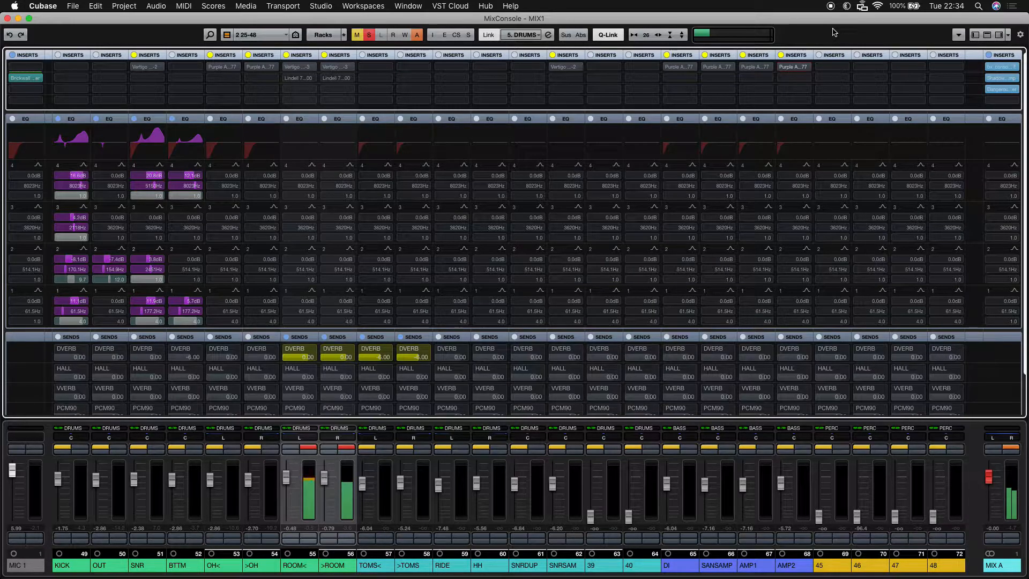
pyautogui.hotkey('alt', 'shift', 'z')
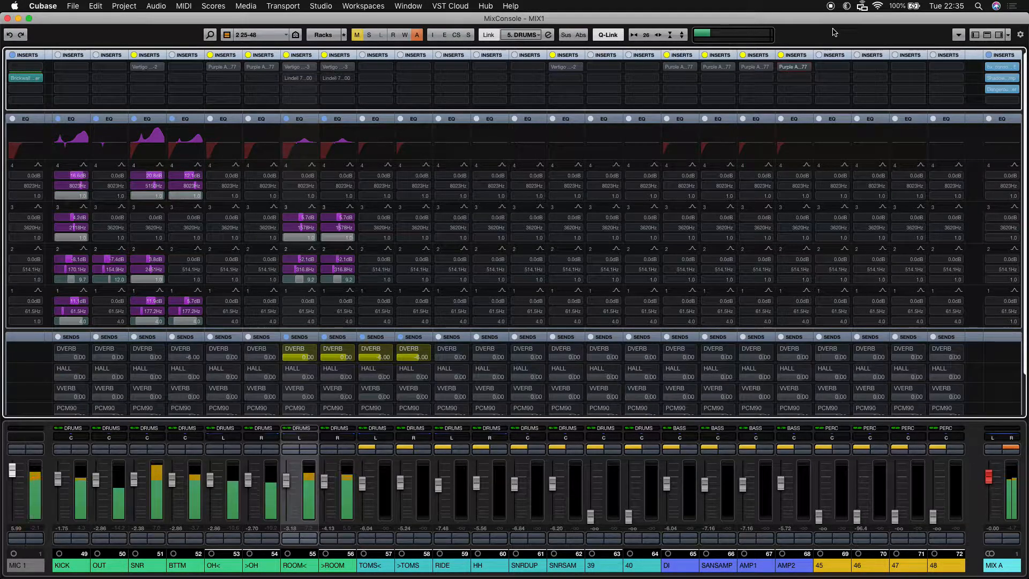
# - Solo the ROOM channels and set their Vertigo VSM-3 insert to +2.0 dB input and -3.9 dB output
pyautogui.press('s')
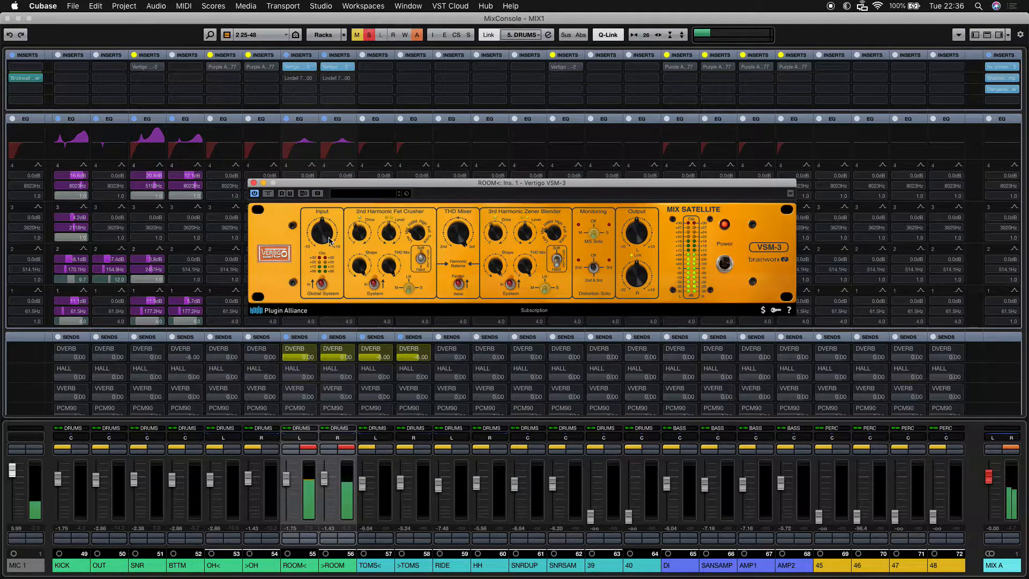
pyautogui.moveTo(330, 238); pyautogui.dragTo(330, 232)
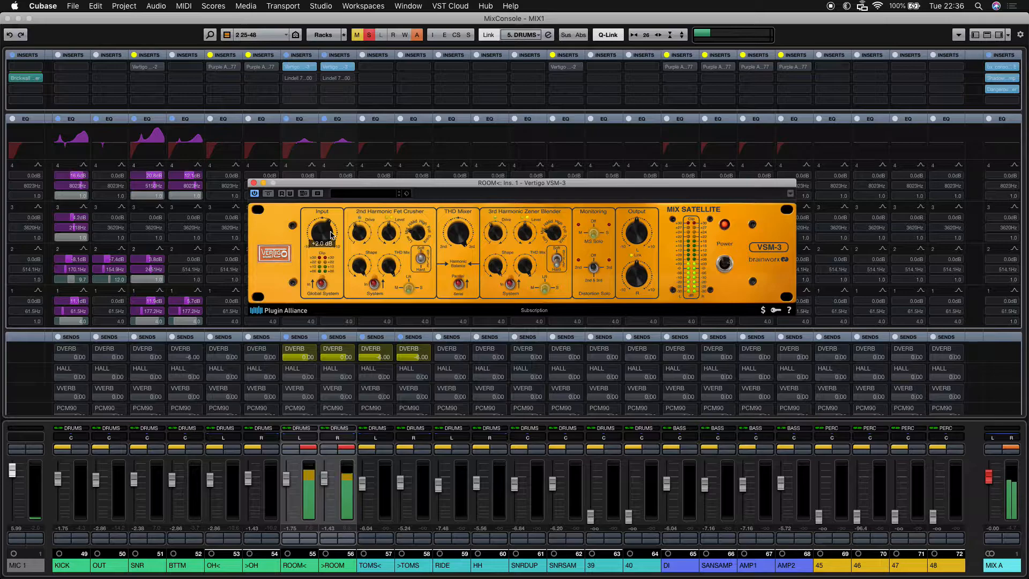
pyautogui.click(270, 196)
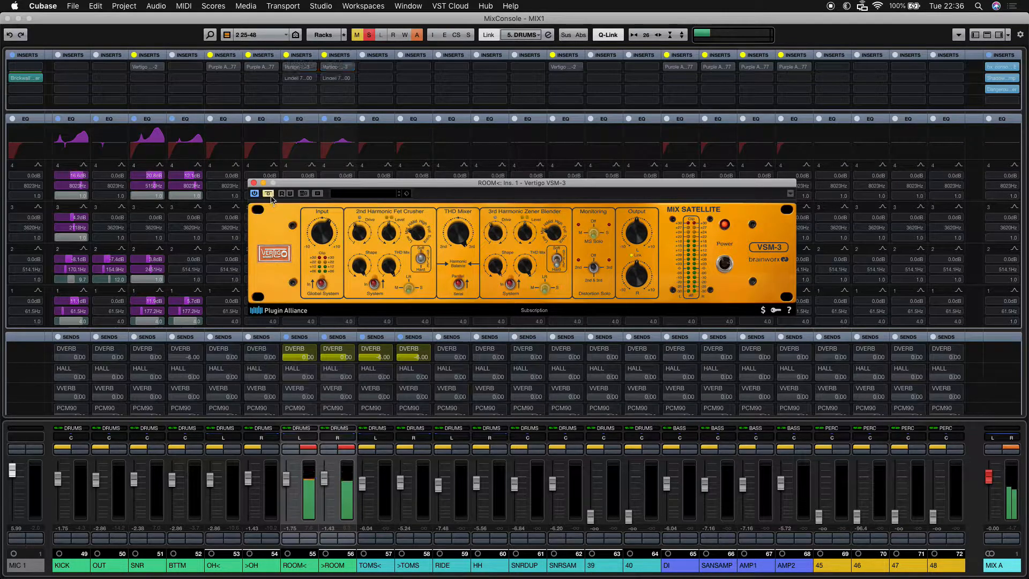
pyautogui.click(270, 196)
pyautogui.moveTo(627, 242)
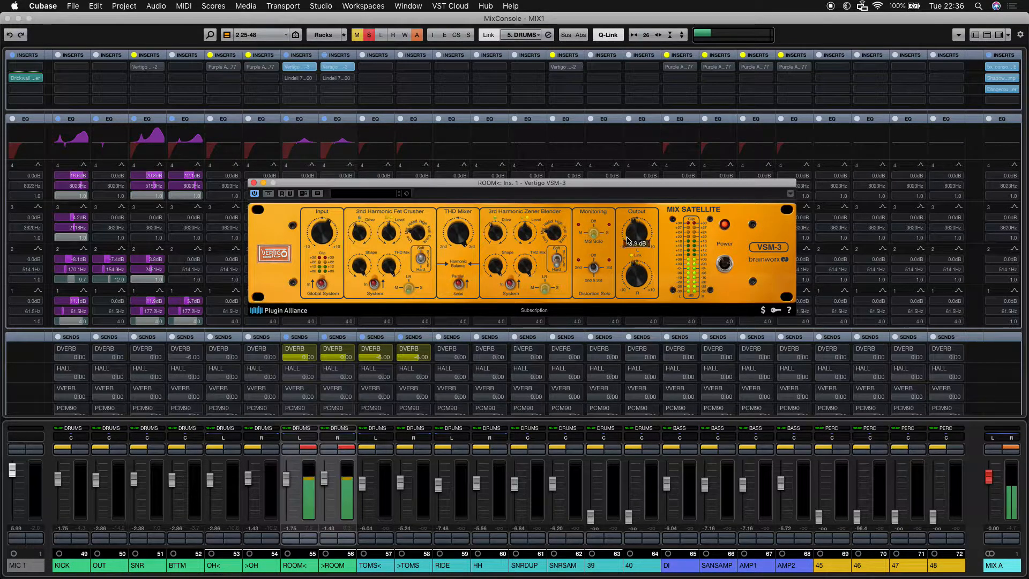
# - Compare the ROOM channels' sound with the Vertigo VSM-3 bypassed and active
pyautogui.click(268, 194)
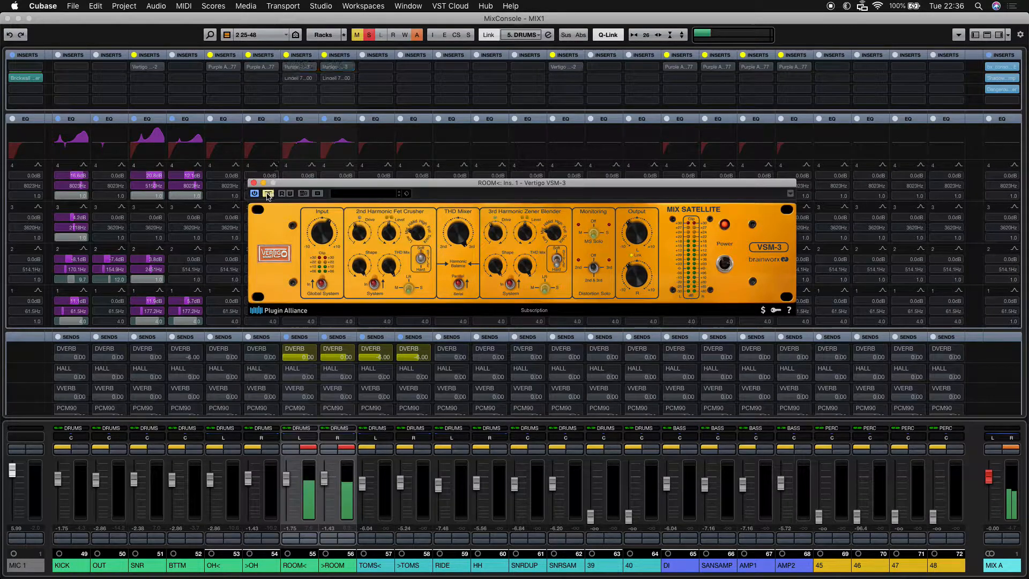
pyautogui.click(269, 195)
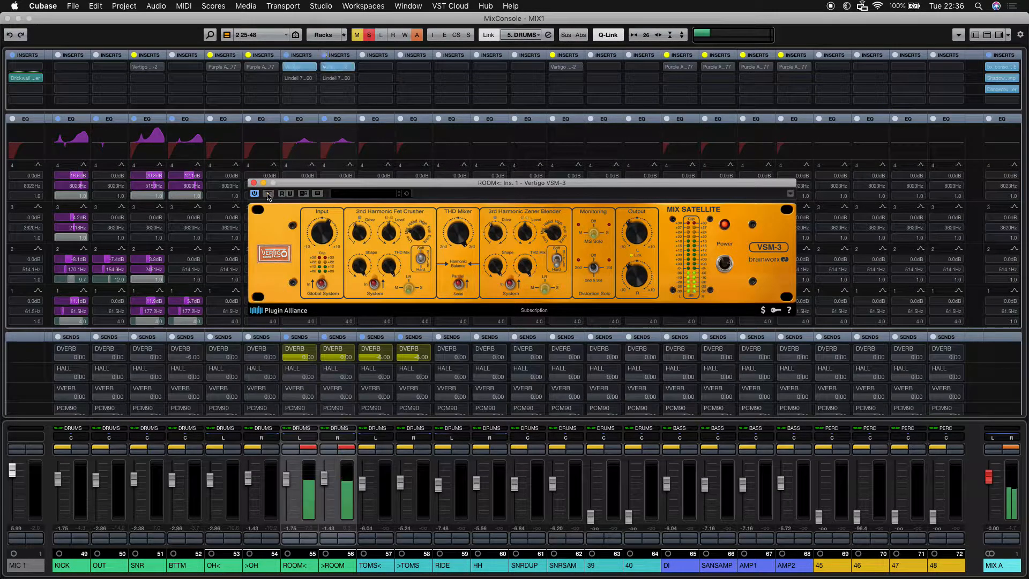
pyautogui.click(268, 195)
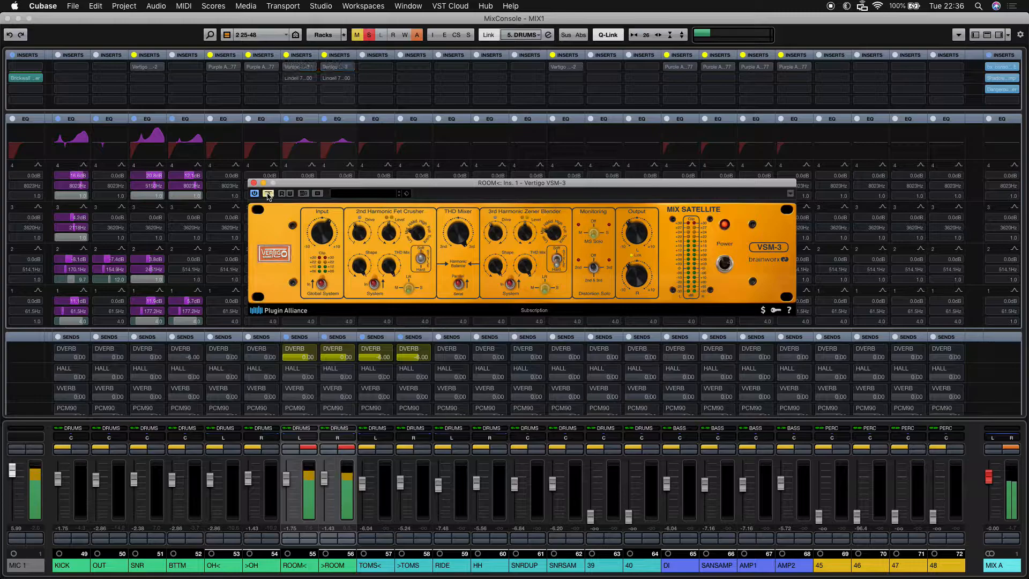
pyautogui.click(268, 194)
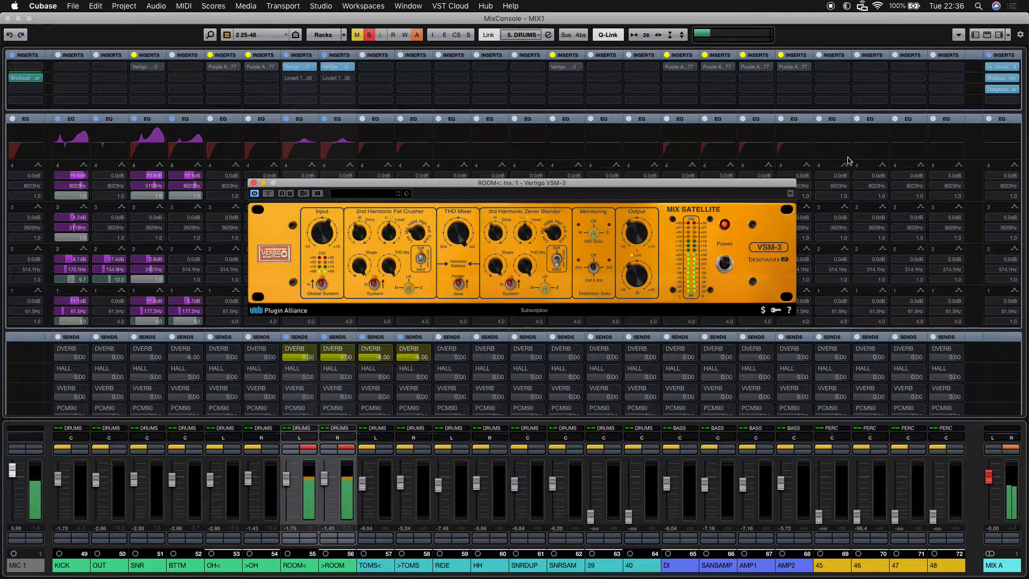
# - Switch the solo from the ROOM channels to TOMS< and >TOMS, closing the VSM-3 window
pyautogui.click(881, 32)
pyautogui.press('s')
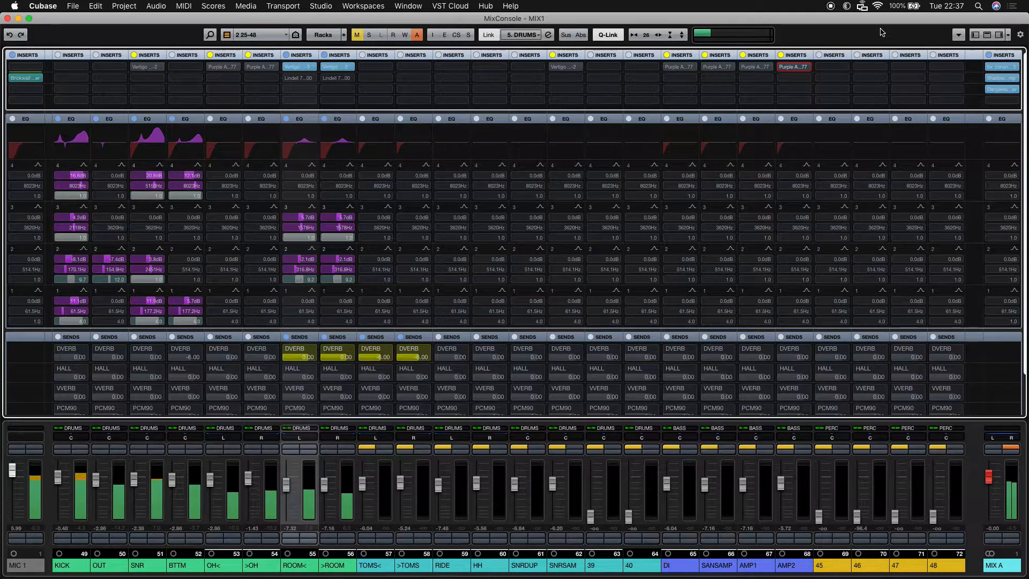
pyautogui.press('s')
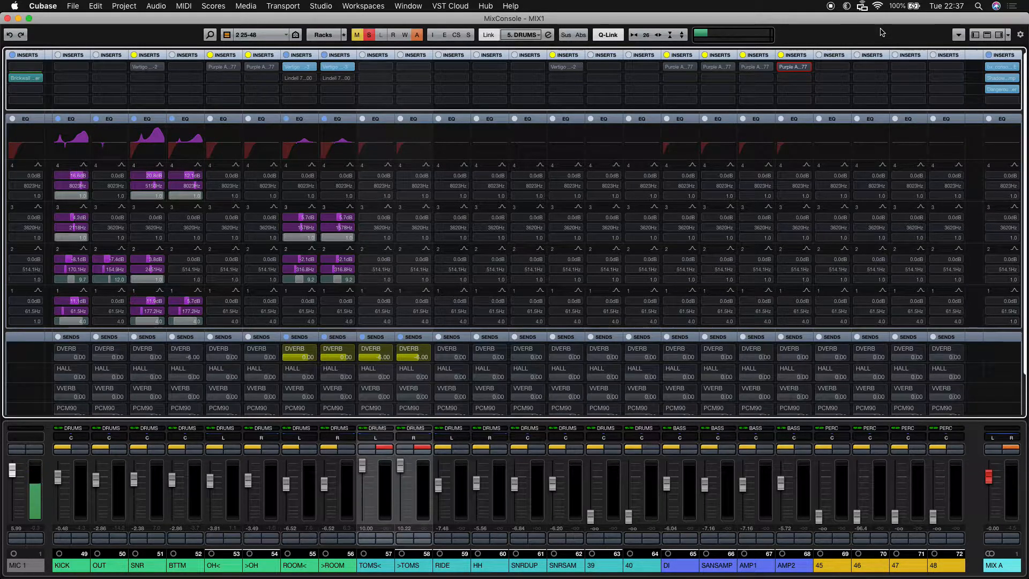
# - Examine the TOMS BOUNCE_L and TOMS BOUNCE_R audio events in the project window, and return to the MixConsole
pyautogui.press('F3')
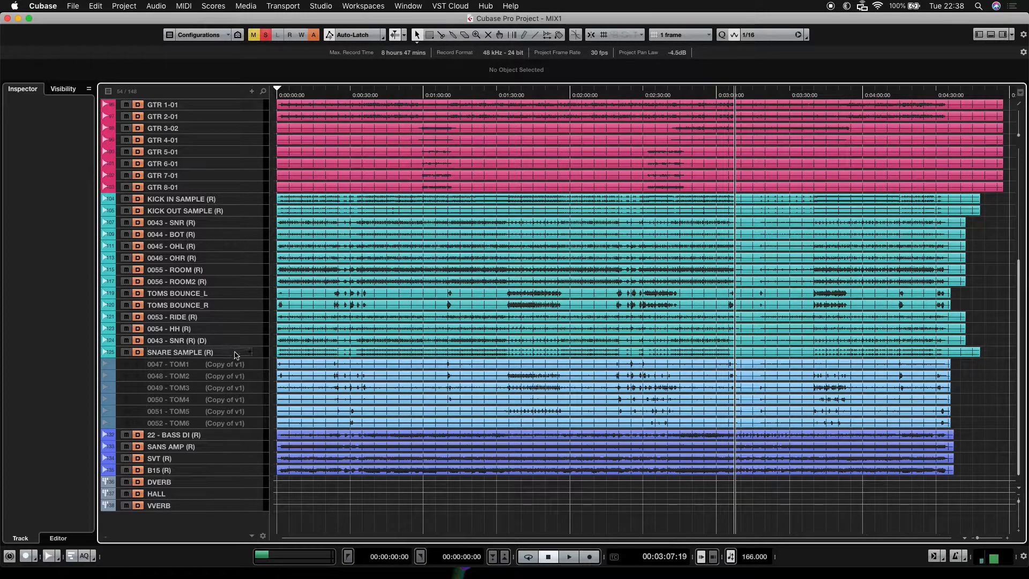
pyautogui.click(321, 299)
pyautogui.click(321, 305)
pyautogui.click(320, 294)
pyautogui.click(325, 306)
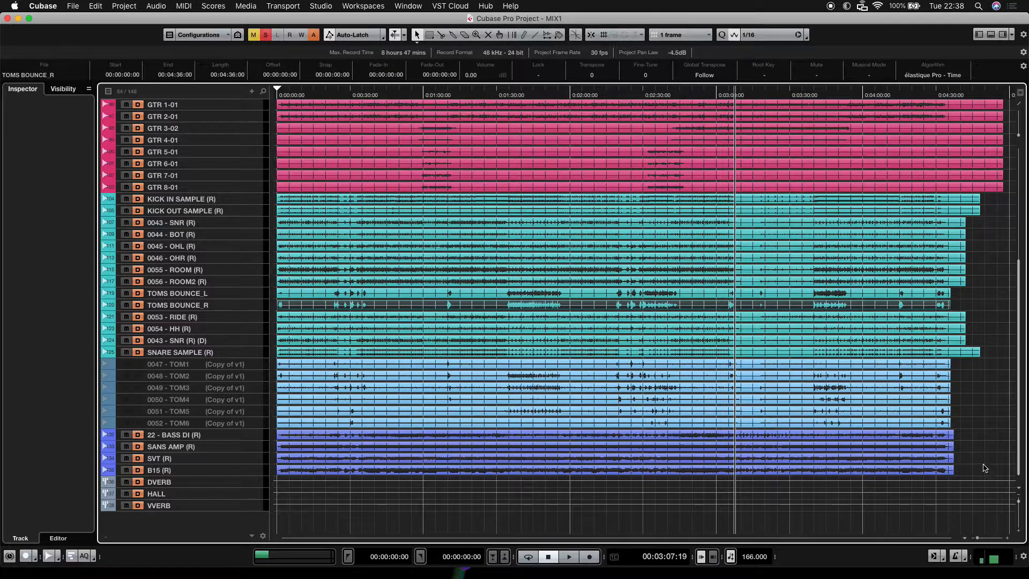
pyautogui.press('F3')
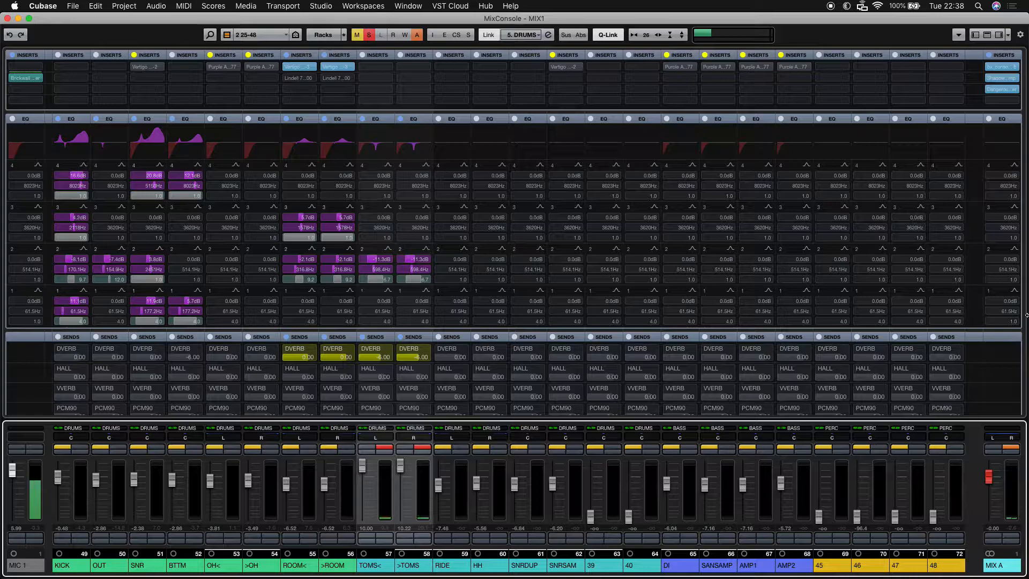
# - Equalize the linked TOMS< and >TOMS channels in the low band at 82.2 Hz and the upper bands at 3620 Hz and 6182 Hz
pyautogui.moveTo(375, 176); pyautogui.dragTo(382, 175)
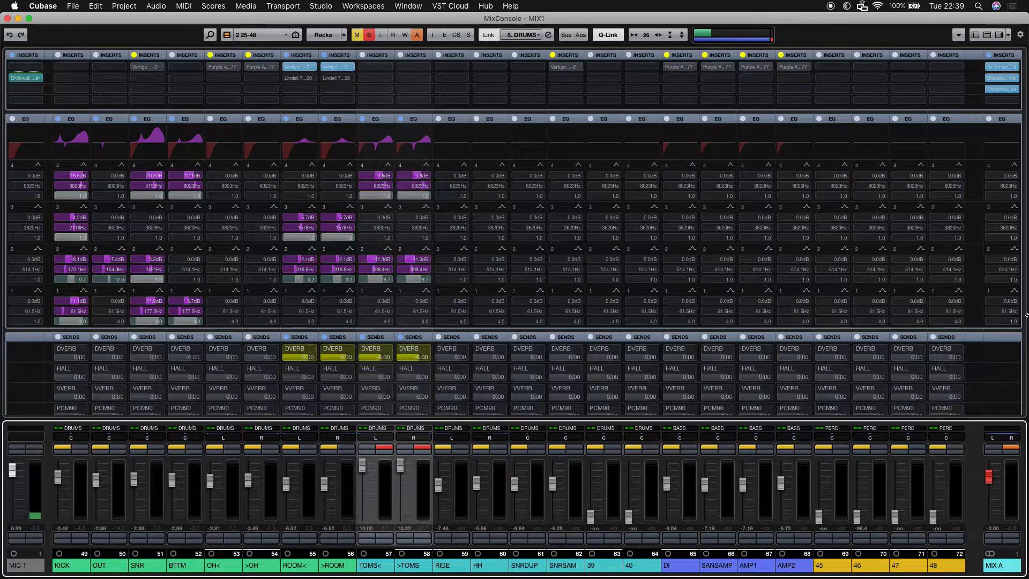
pyautogui.moveTo(383, 176); pyautogui.dragTo(383, 176)
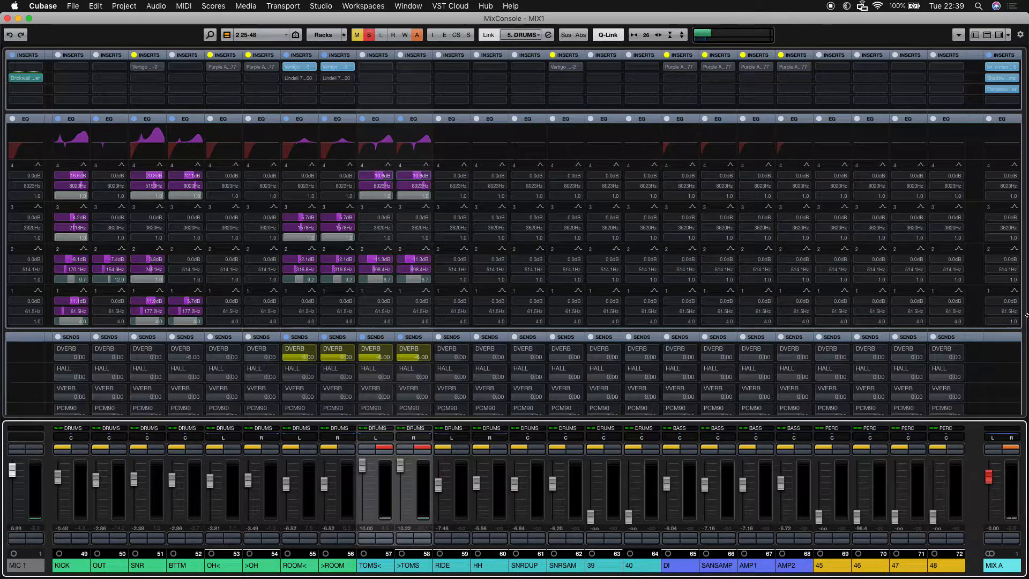
pyautogui.moveTo(384, 175)
pyautogui.mouseDown()
pyautogui.moveTo(384, 185)
pyautogui.moveTo(379, 176)
pyautogui.mouseUp()
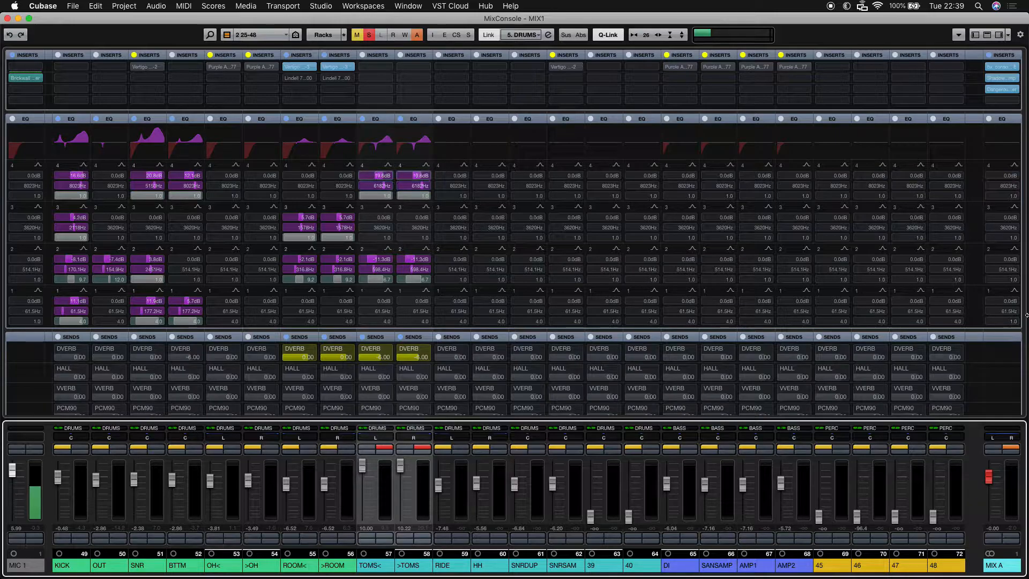
pyautogui.moveTo(375, 217); pyautogui.dragTo(376, 219)
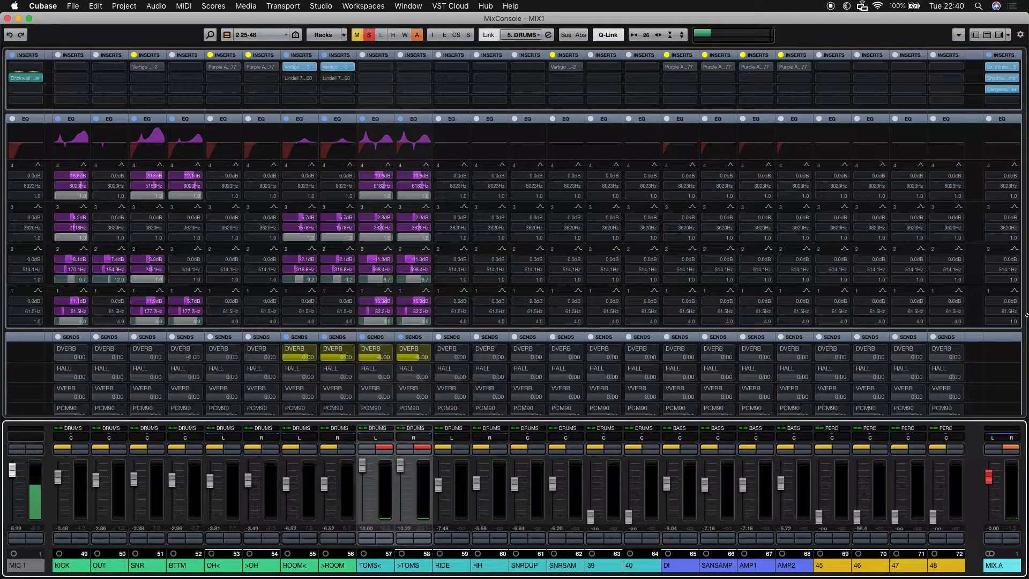
# - Take the TOMS< and >TOMS channels out of solo, lower their faders to -3.81 and -3.97 dB, and stop playback
pyautogui.press('e')
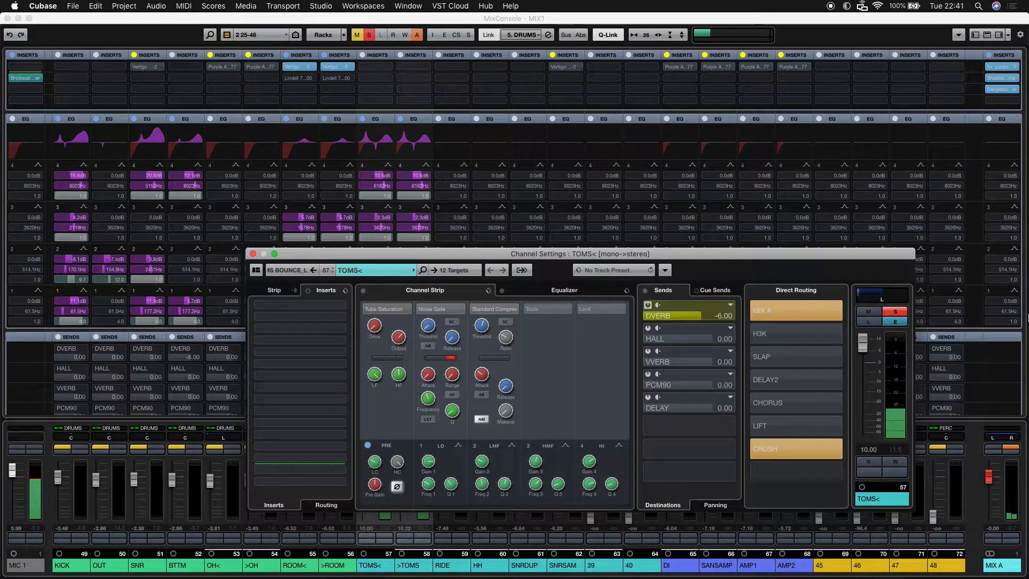
pyautogui.press('s')
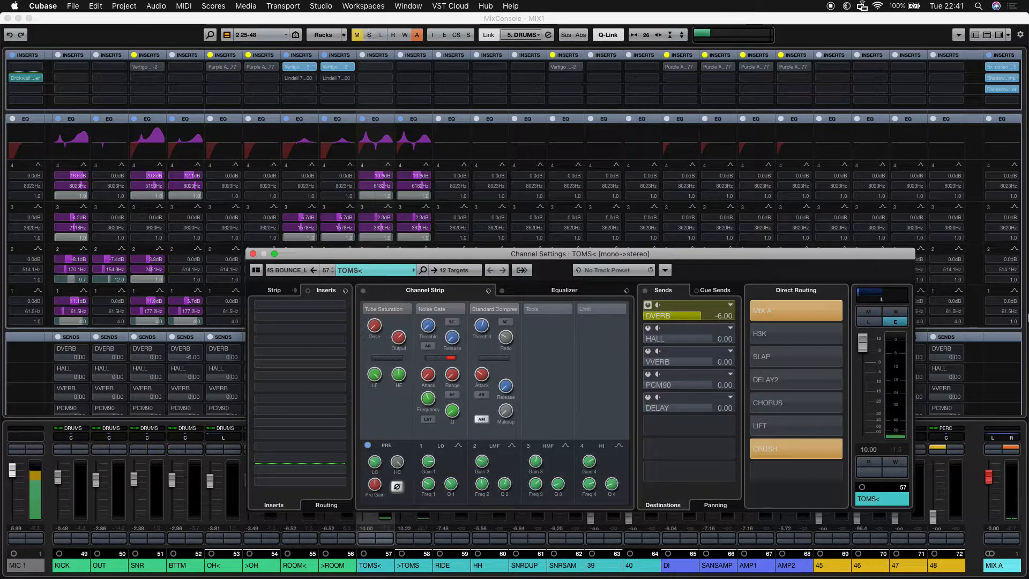
pyautogui.hotkey('alt', 'z')
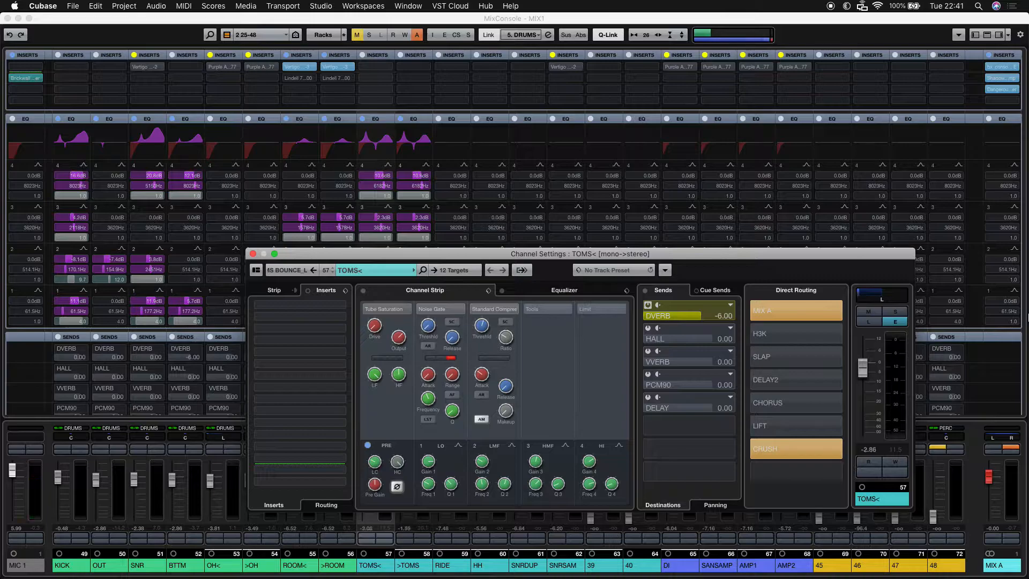
pyautogui.press('super+w')
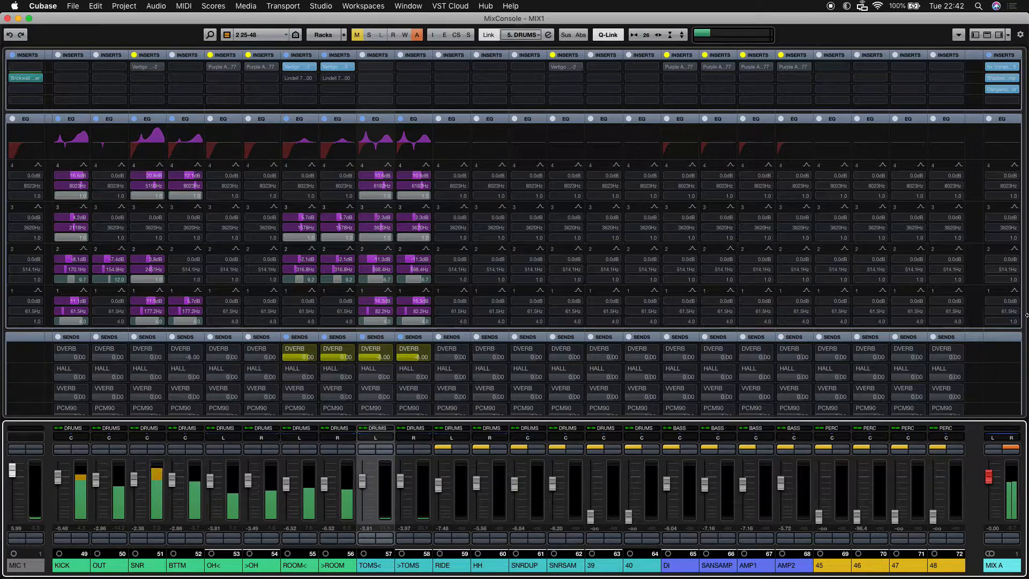
pyautogui.press('space')
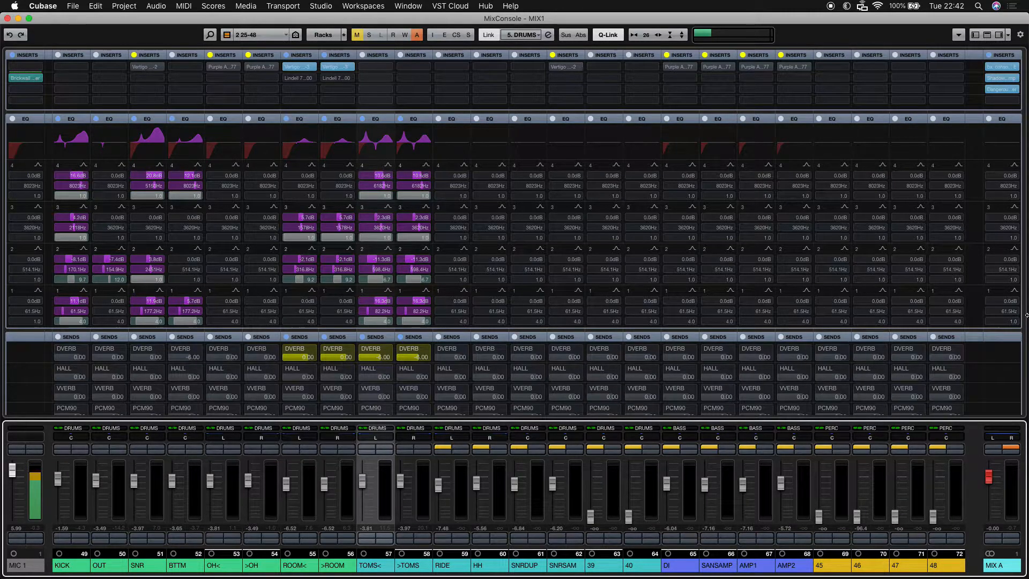
# - Unmute and solo the SNRDUP channel, and equalize it with 5.7 dB at 177.2 Hz plus boosts in the three higher bands
pyautogui.press('Right')
pyautogui.press('Right')
pyautogui.press('Right')
pyautogui.press('Right')
pyautogui.press('m')
pyautogui.press('s')
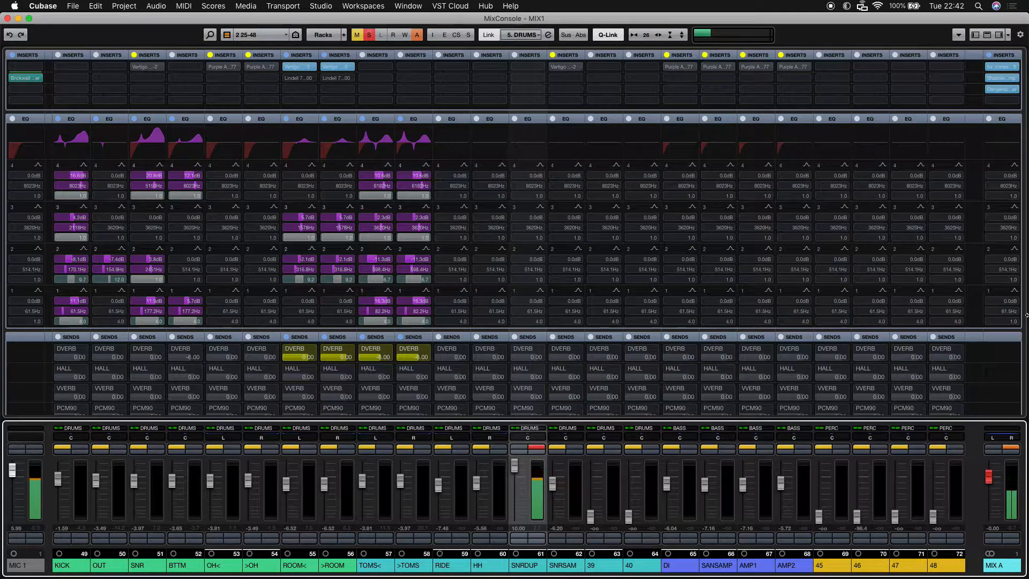
pyautogui.press('e')
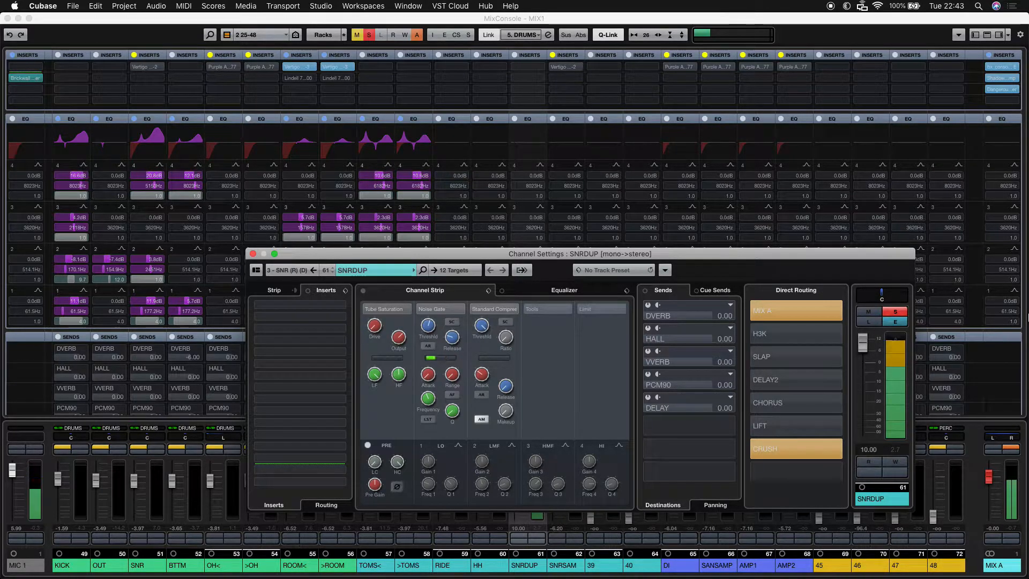
pyautogui.click(1028, 317)
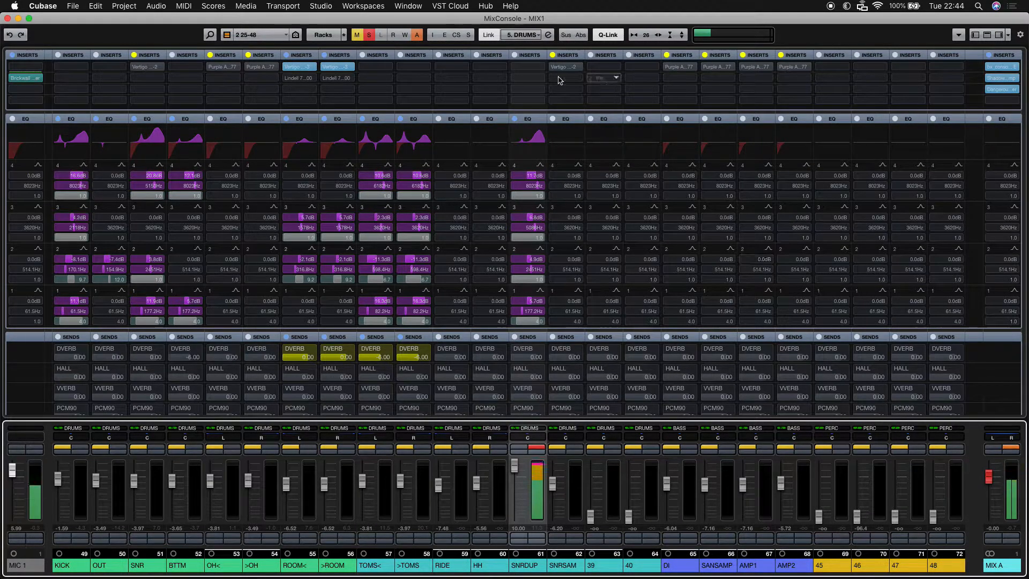
# - Move the Vertigo VSC-2 insert from SNRSAM to the SNRDUP channel and load its DD SNR2 preset
pyautogui.moveTo(572, 68); pyautogui.dragTo(535, 69)
pyautogui.click(535, 69)
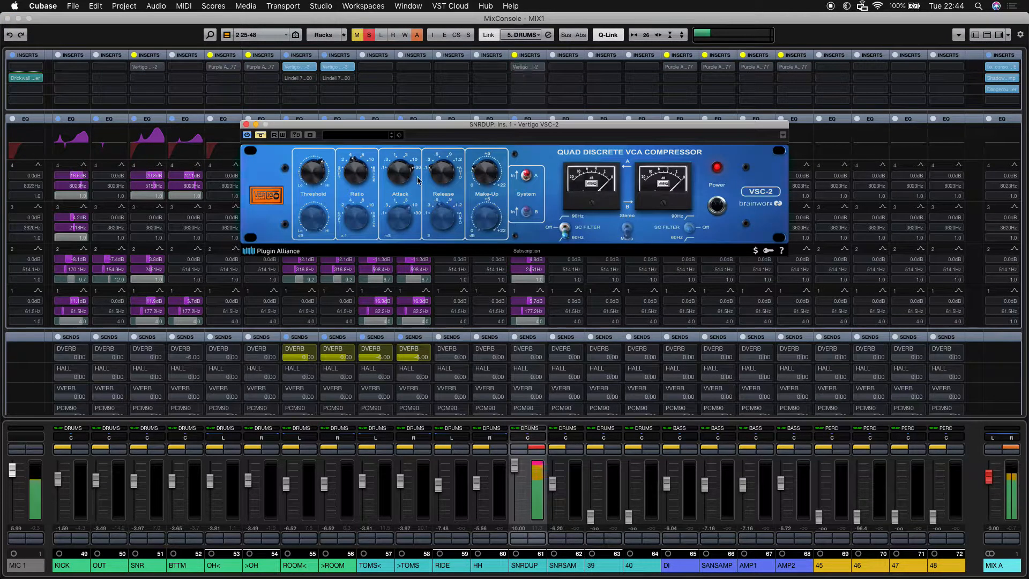
pyautogui.click(354, 136)
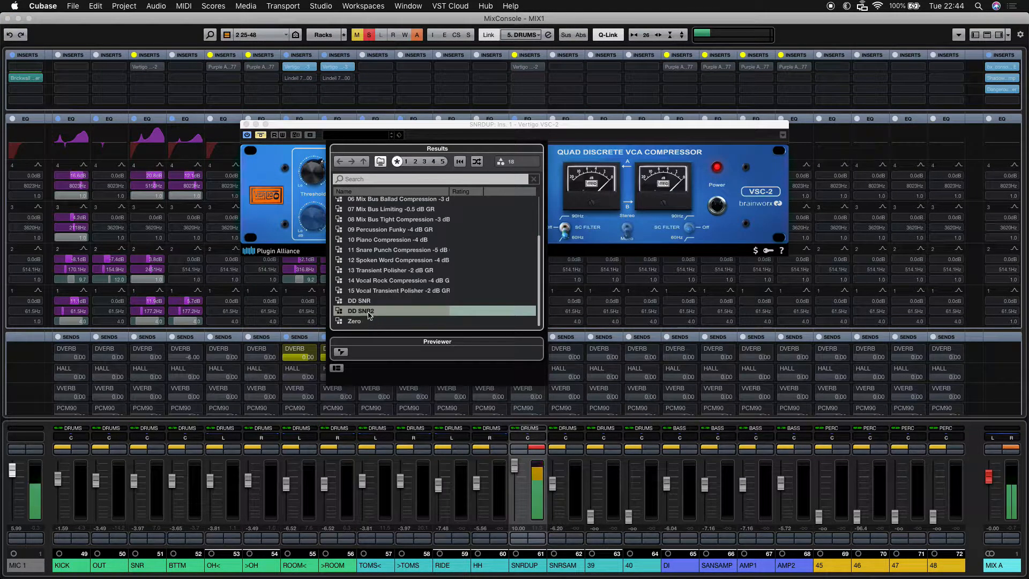
pyautogui.doubleClick(369, 314)
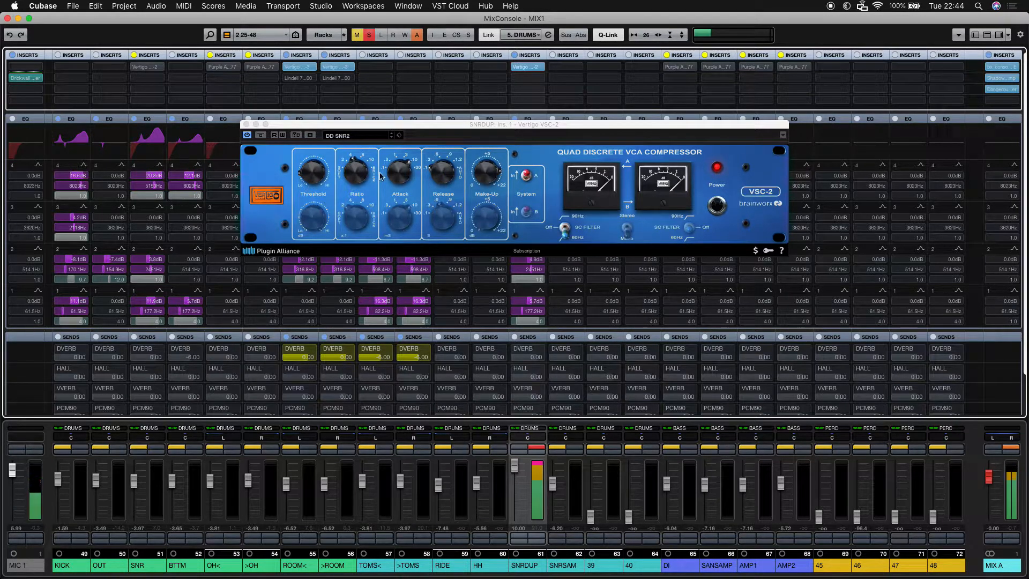
# - Fine-tune the VSC-2's attack and make-up gain on SNRDUP, and take the channel out of solo with the plug-in closed
pyautogui.moveTo(410, 177); pyautogui.dragTo(406, 185)
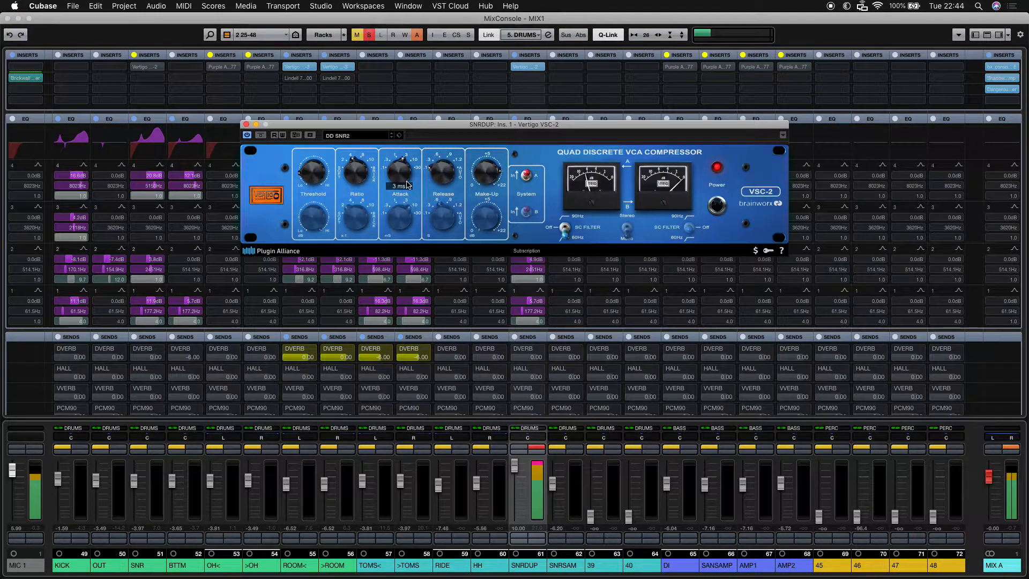
pyautogui.moveTo(407, 184); pyautogui.dragTo(412, 177)
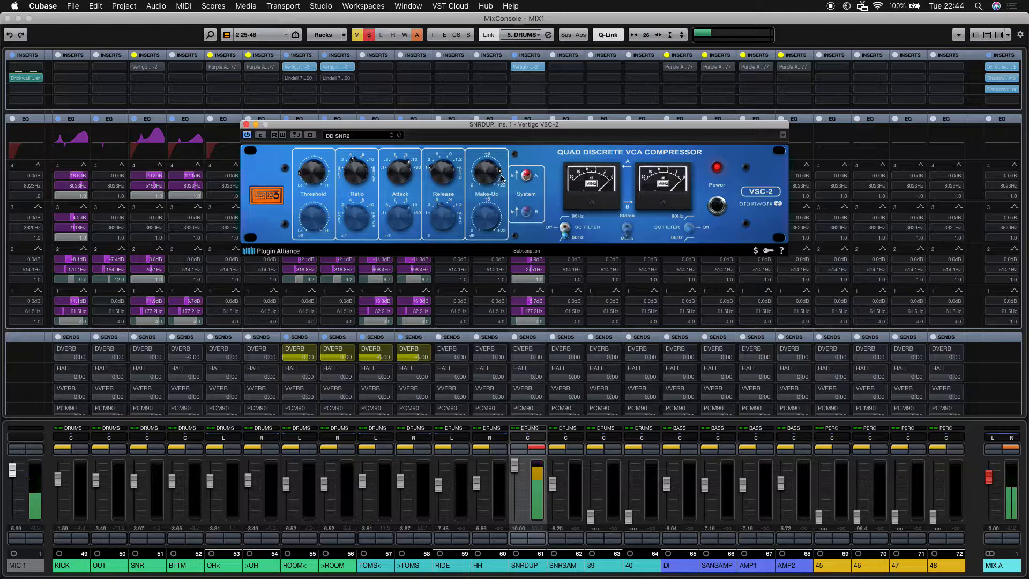
pyautogui.moveTo(478, 180)
pyautogui.moveTo(477, 179); pyautogui.dragTo(481, 189)
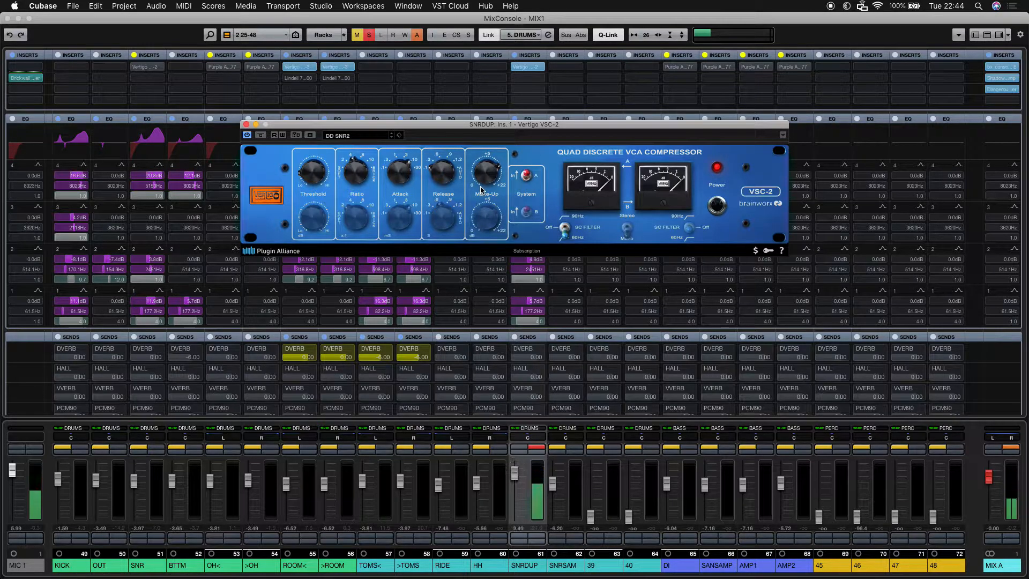
pyautogui.press('s')
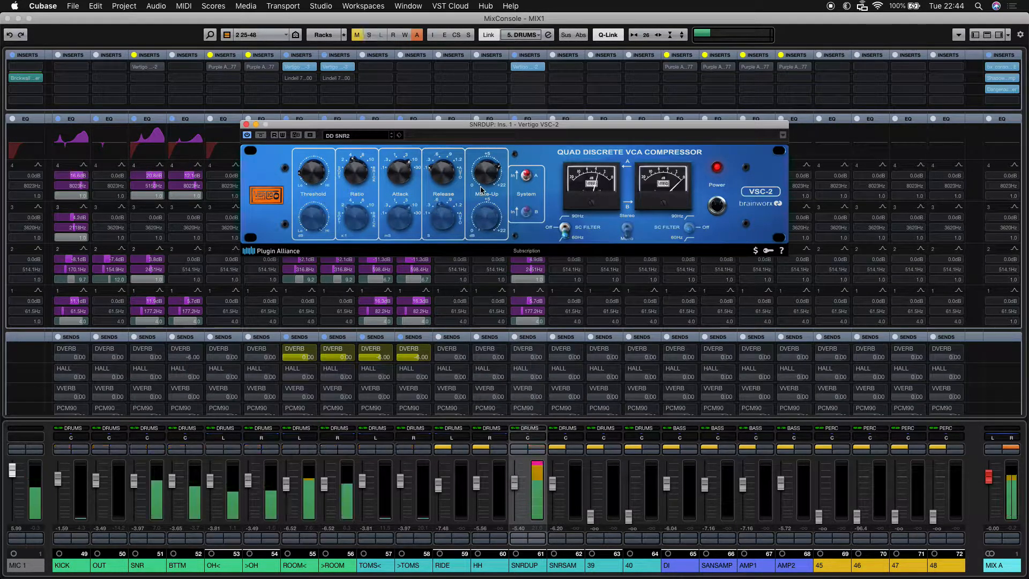
pyautogui.press('super+w')
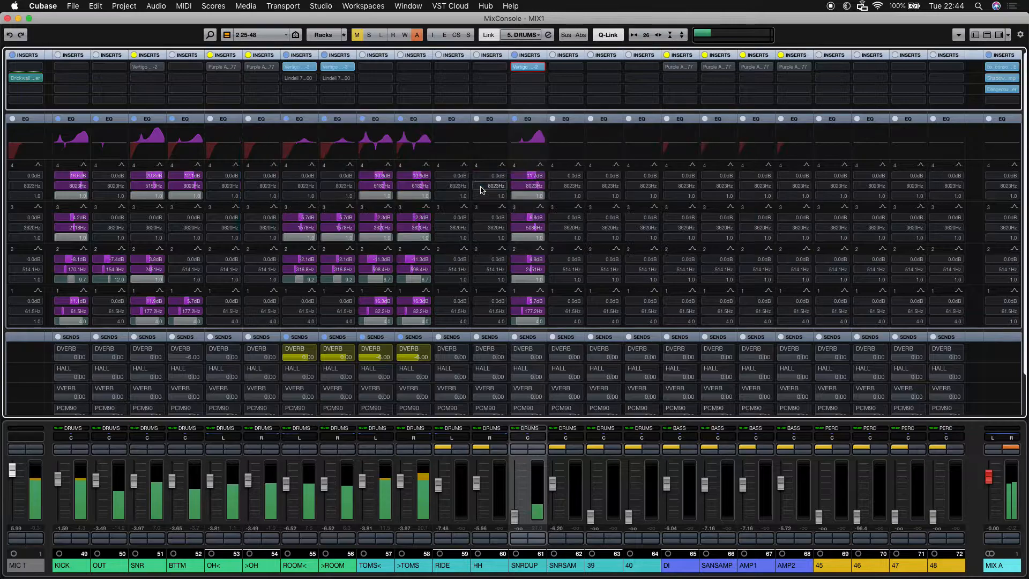
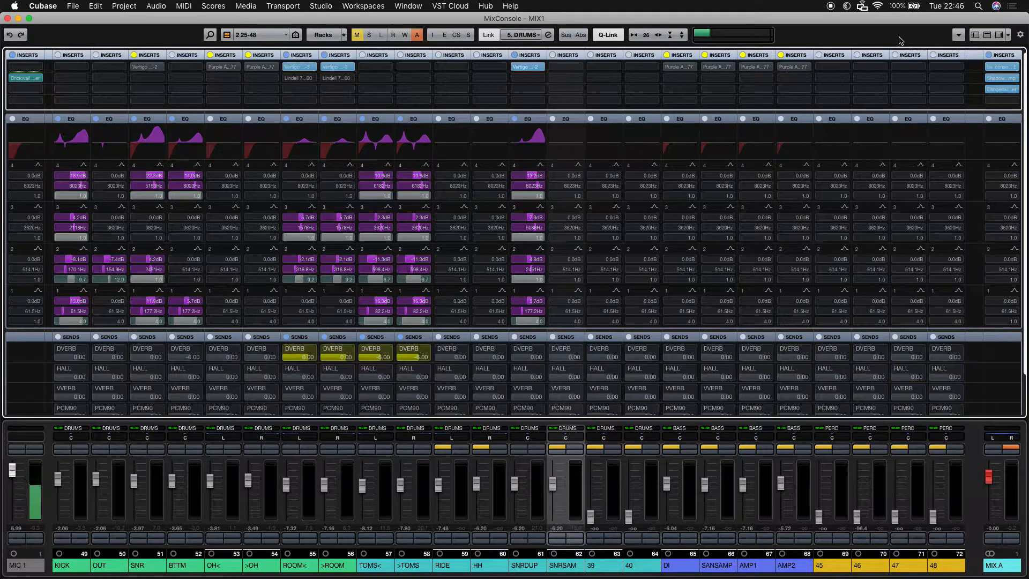
# - Bring in the RIDE and HH channels unmuted at about 0 dB with a low cut, and audition them together in solo
pyautogui.press('Left')
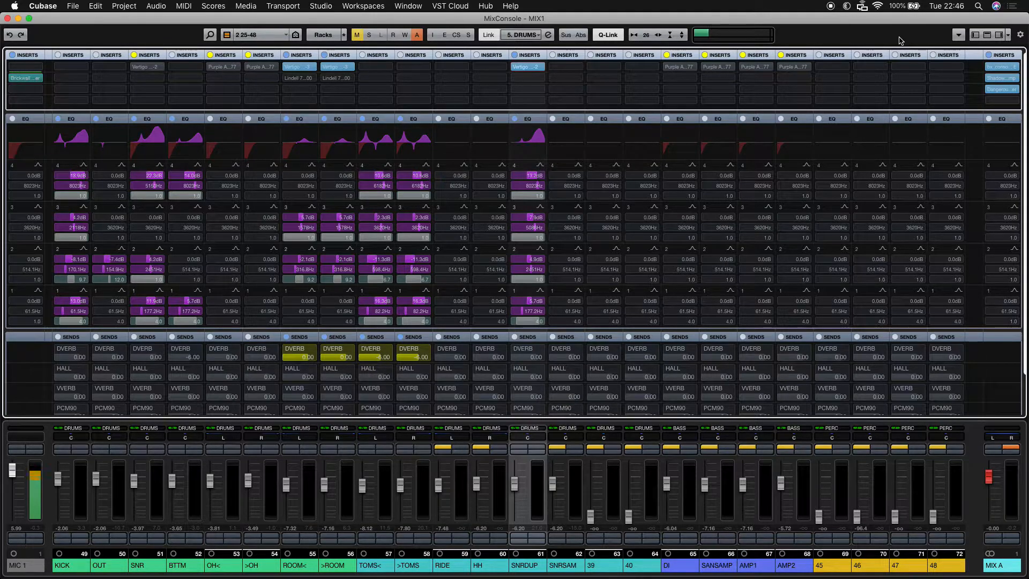
pyautogui.press('Home')
pyautogui.press('Right')
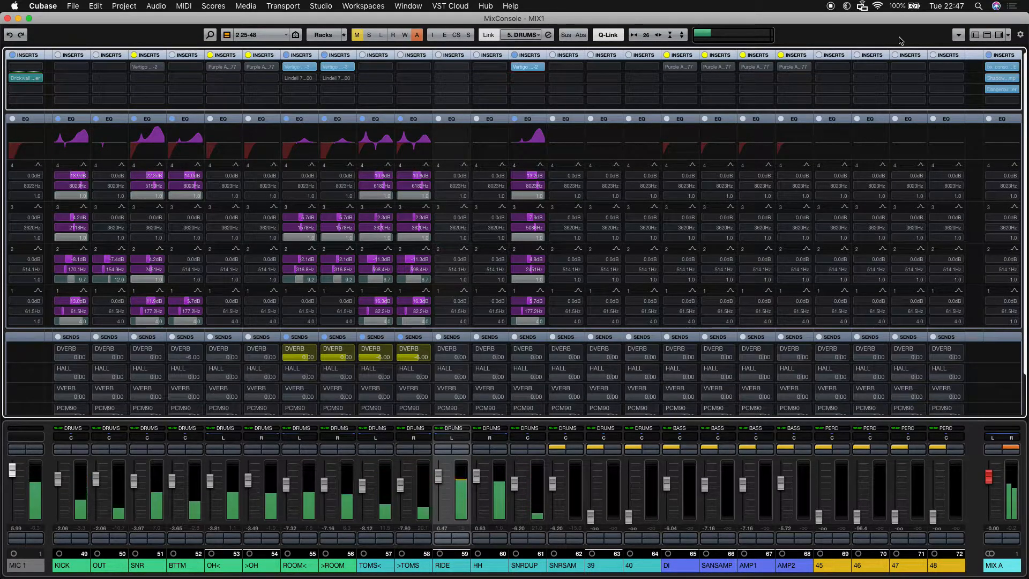
pyautogui.hotkey('shift', 'Right')
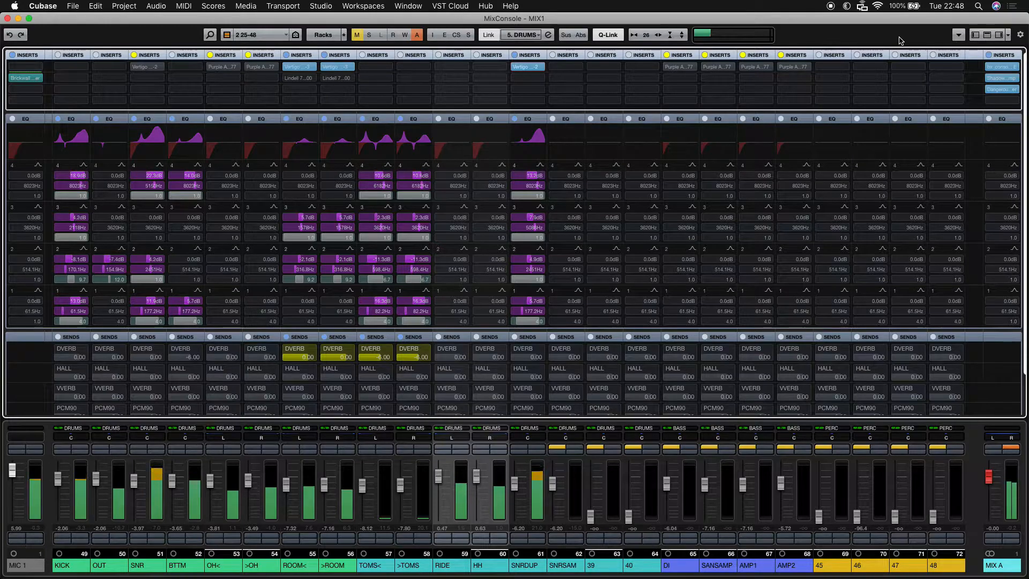
pyautogui.press('s')
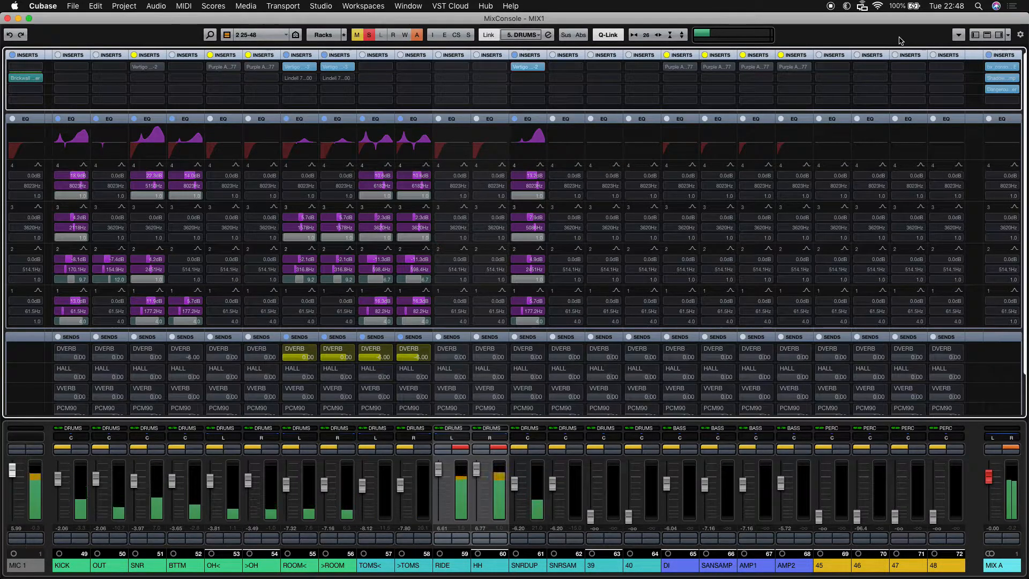
pyautogui.press('s')
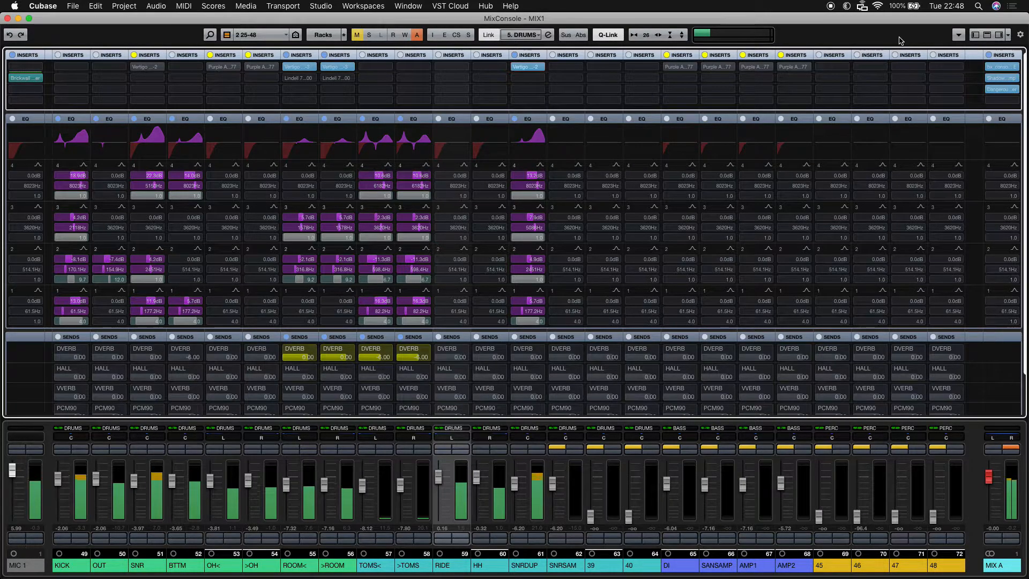
# - Examine the drum channels' sends and direct routing, and show the 3 MIX CHANNELS configuration
pyautogui.press('pagedown')
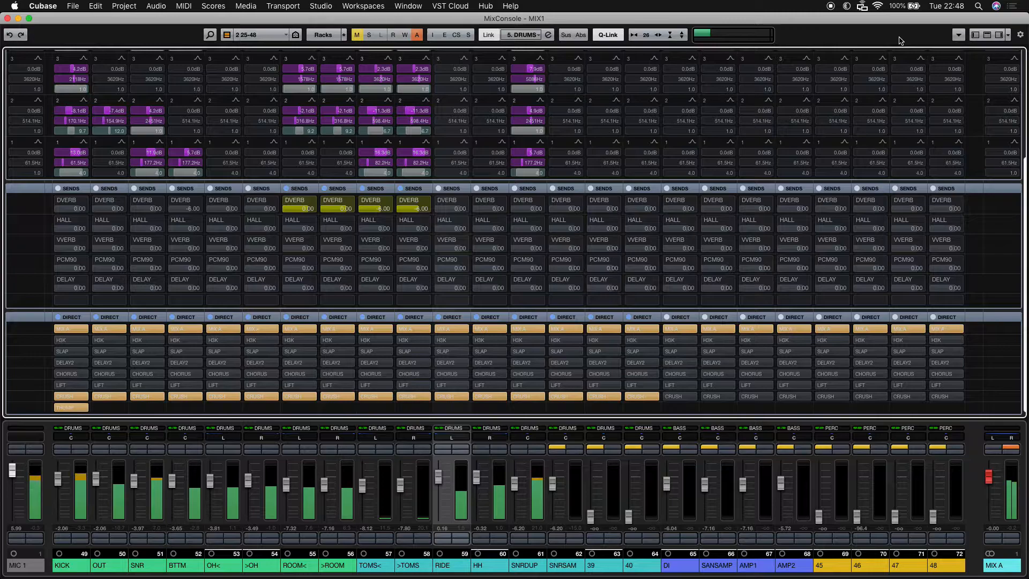
pyautogui.press('d')
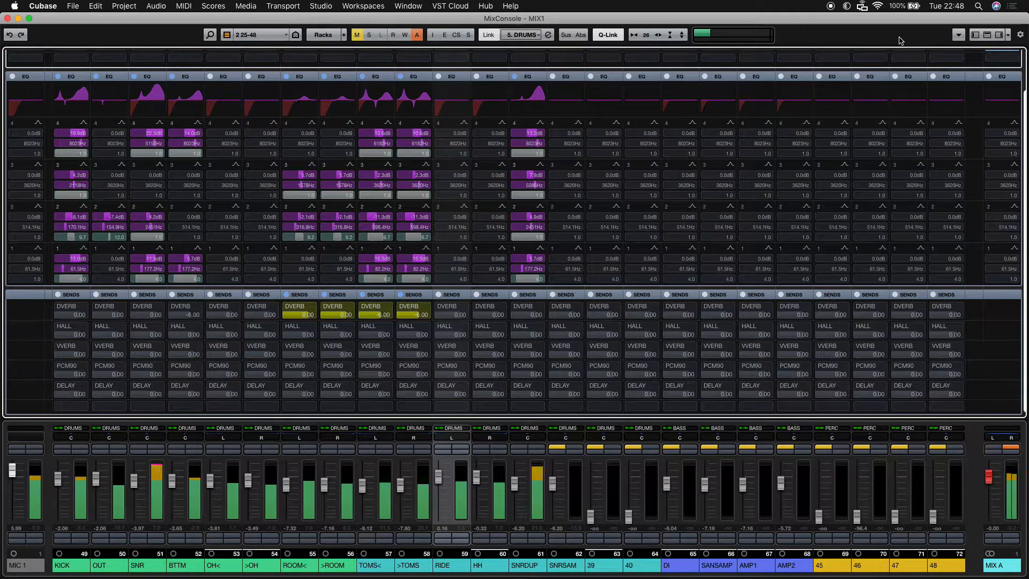
pyautogui.press('3')
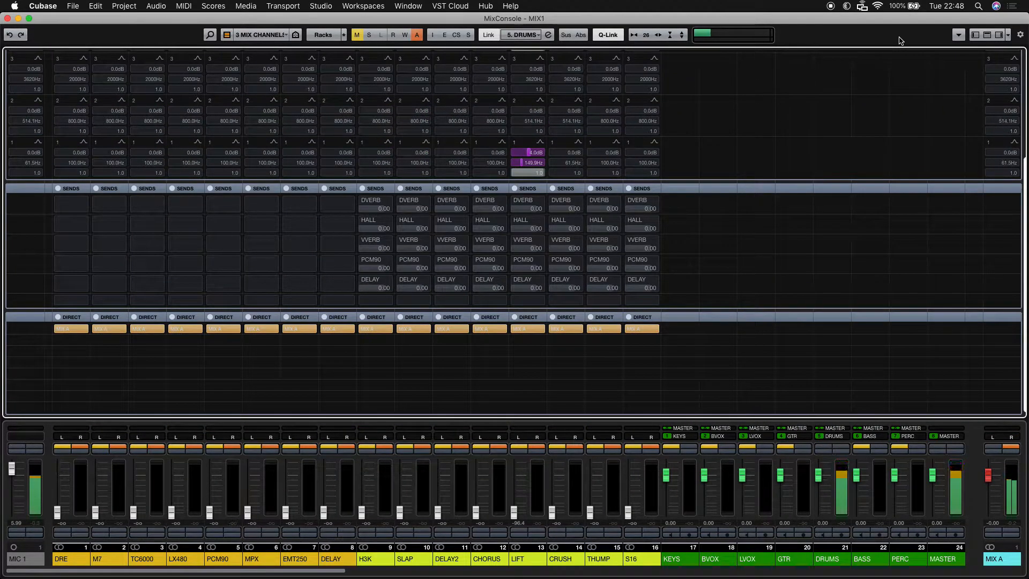
pyautogui.press('d')
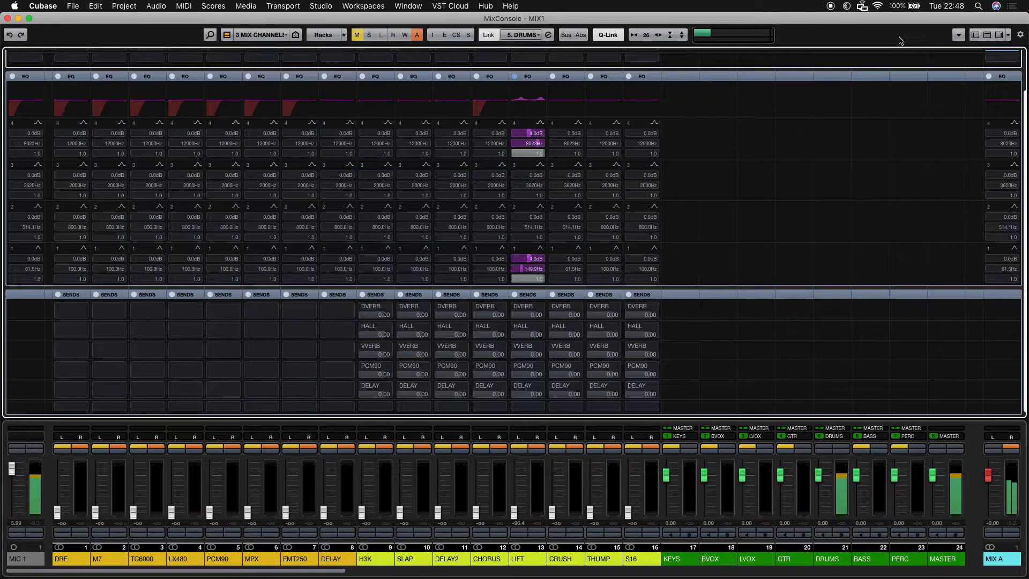
# - Inspect the Lindell 254E and Millennia NSEQ-2 inserts on CRUSH, and bring the channel in unmuted at -13.5 dB
pyautogui.press('Right')
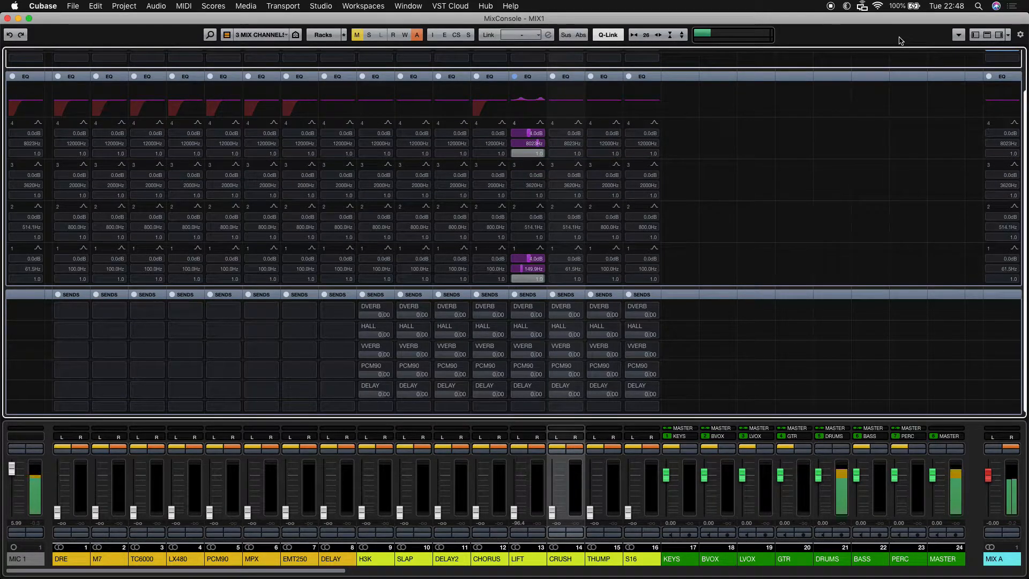
pyautogui.press('Return')
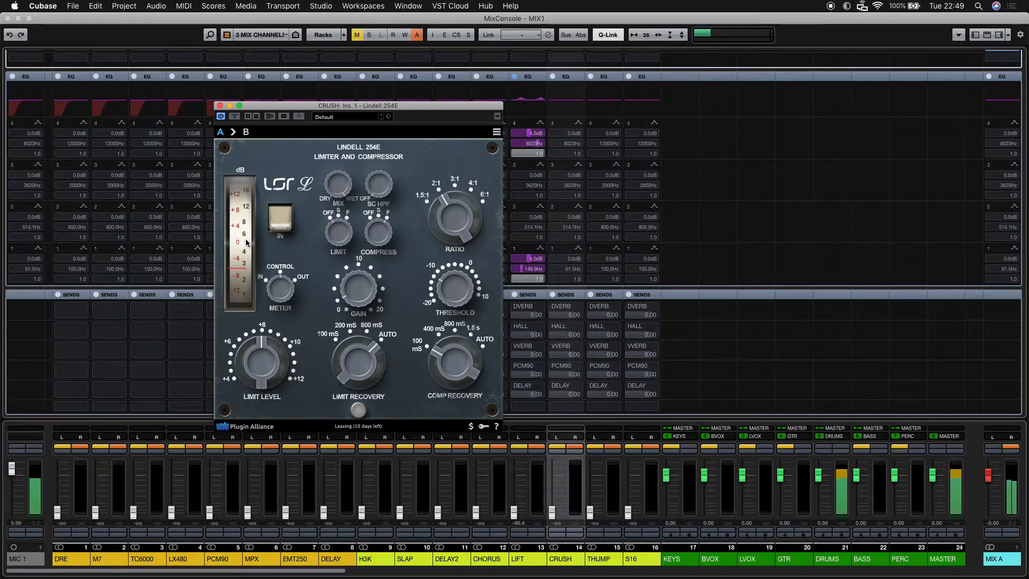
pyautogui.click(220, 105)
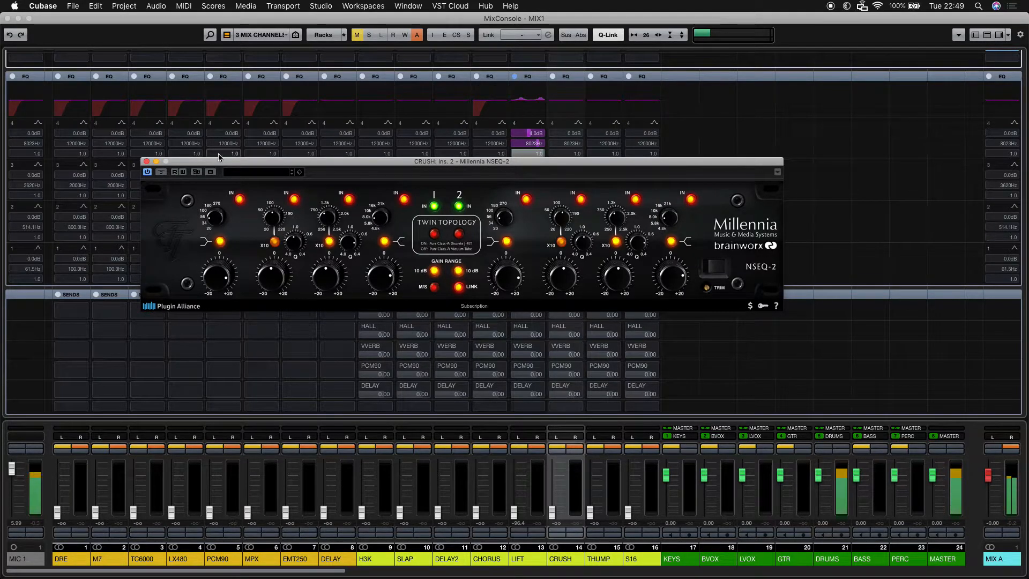
pyautogui.click(147, 161)
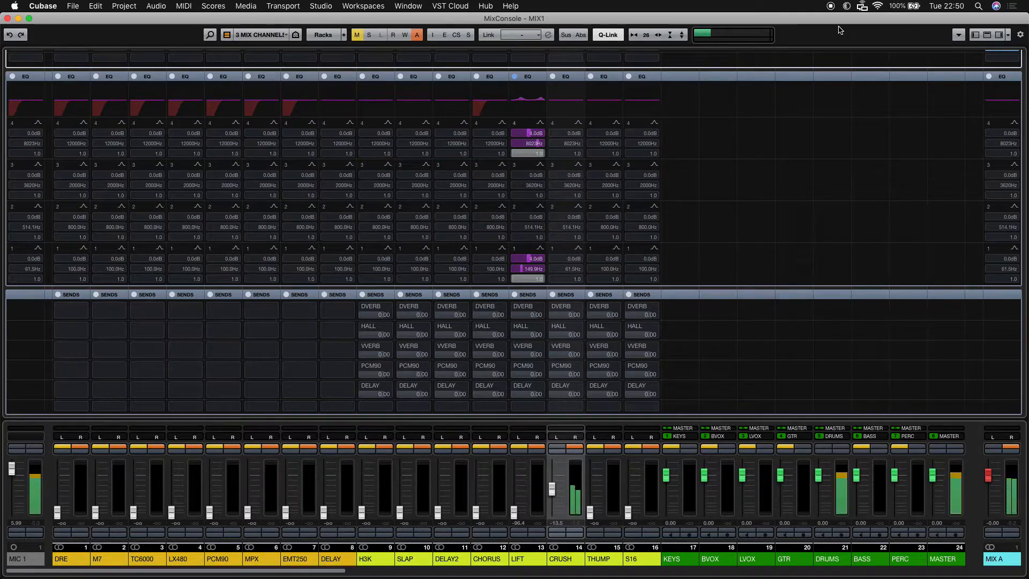
# - Return to the 2 25-48 configuration and examine the KICK channel's additional direct routing destination
pyautogui.press('1')
pyautogui.press('2')
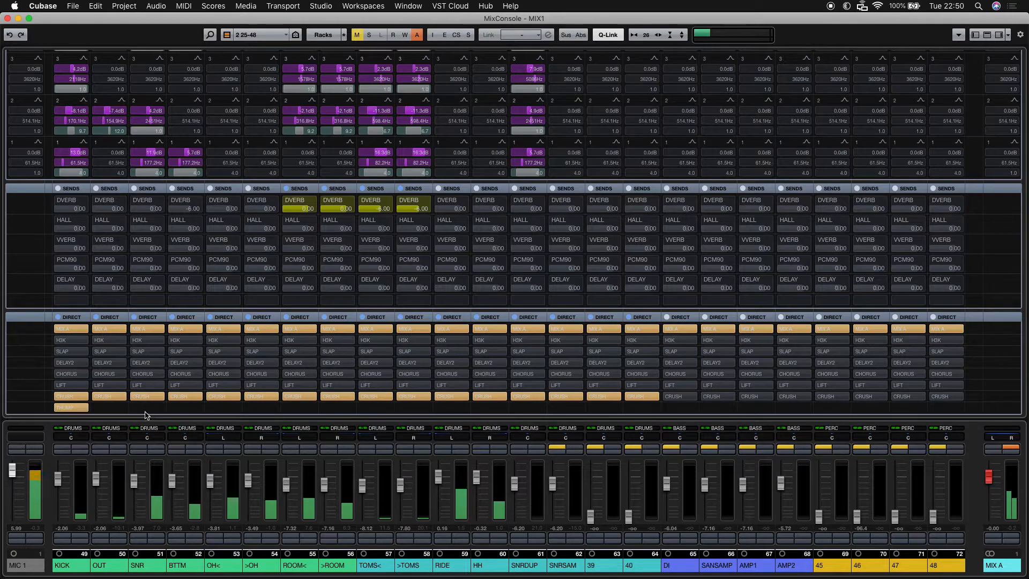
pyautogui.moveTo(155, 412)
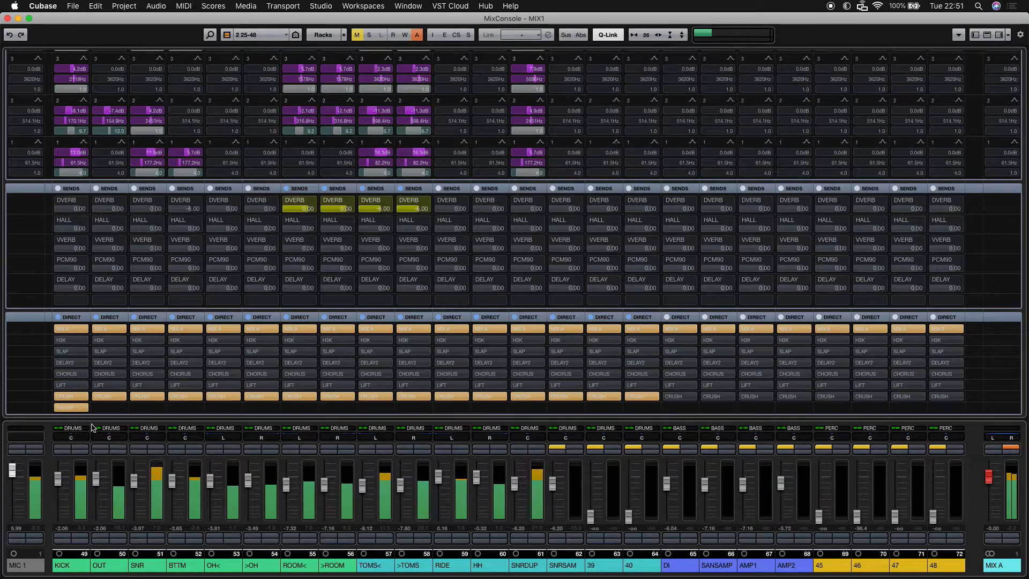
# - Switch to the 3 MIX CHANNELS configuration and open the MH Thump insert on the THUMP channel
pyautogui.press('3')
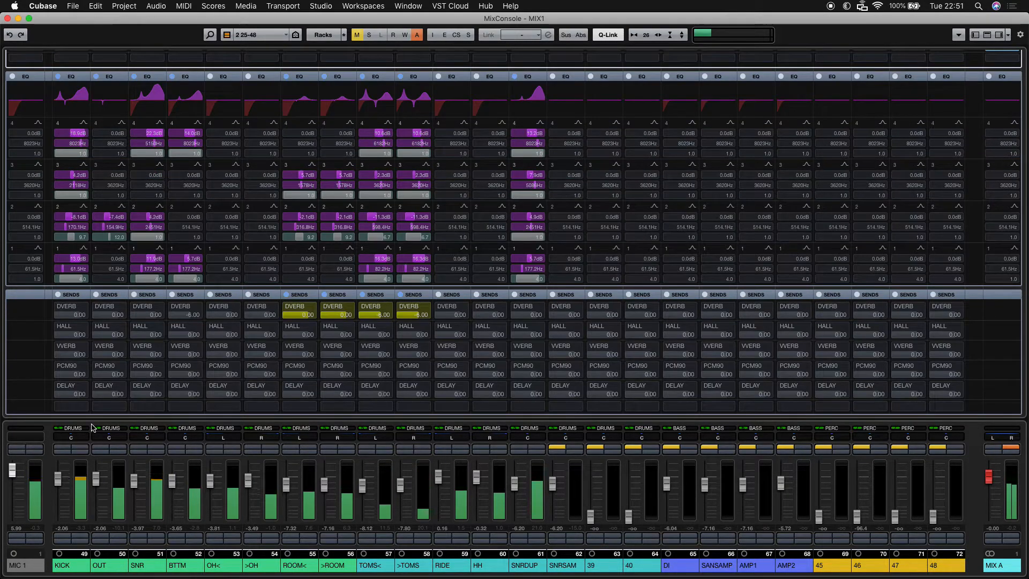
pyautogui.press('Right')
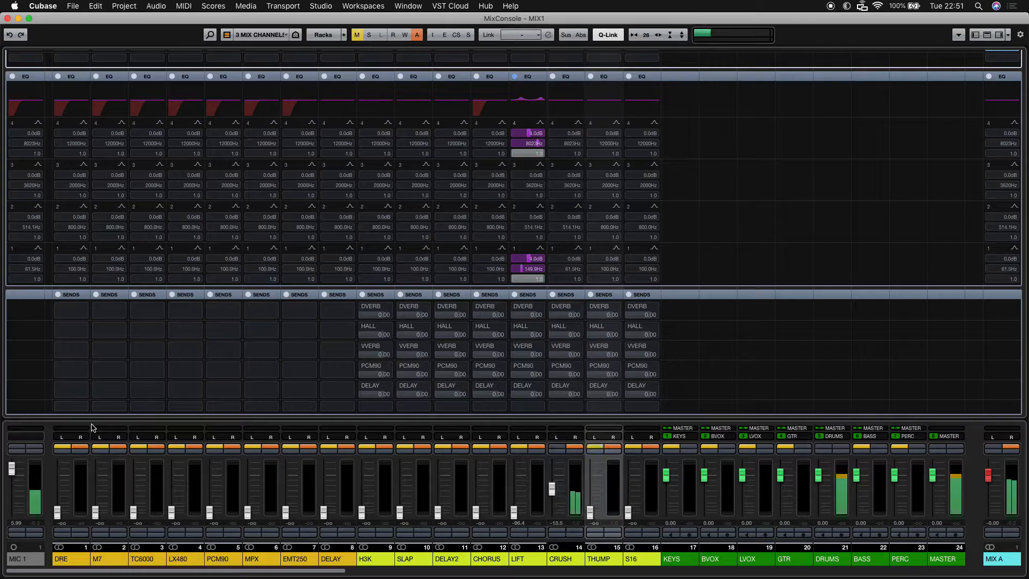
pyautogui.hotkey('alt', 'Return')
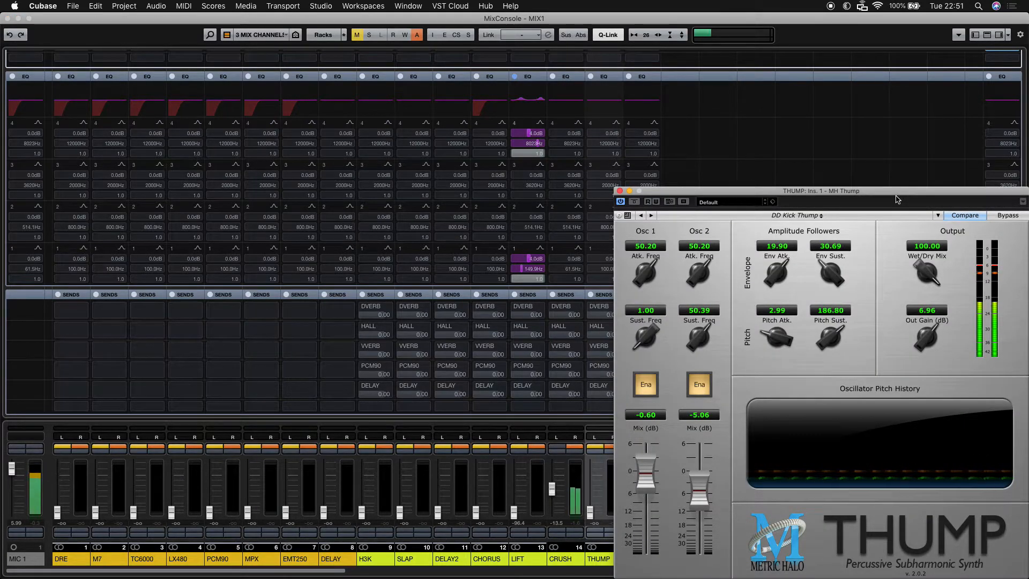
# - Examine the MH Thump settings on the THUMP channel, and return to the 2 25-48 configuration
pyautogui.moveTo(802, 192); pyautogui.dragTo(747, 101)
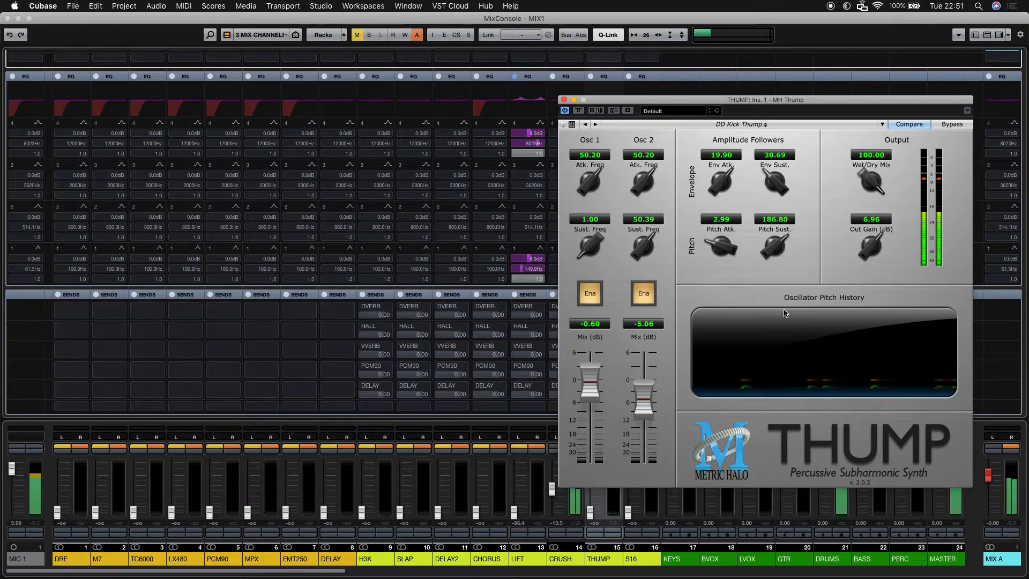
pyautogui.press('super+w')
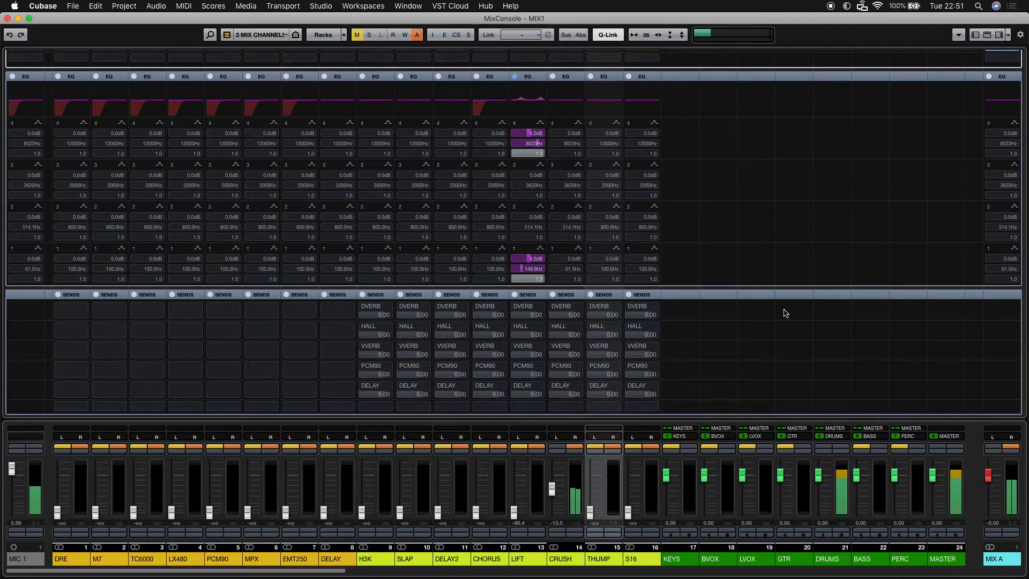
pyautogui.press('2')
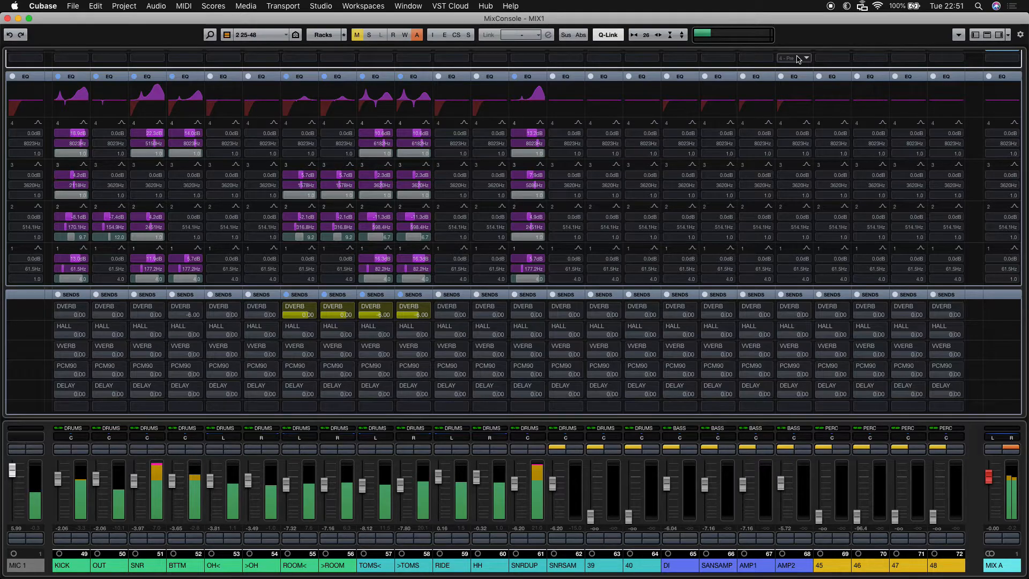
# - Stop playback with the BTTM channel's DVERB send enabled, and show the 3 MIX CHANNELS configuration
pyautogui.press('space')
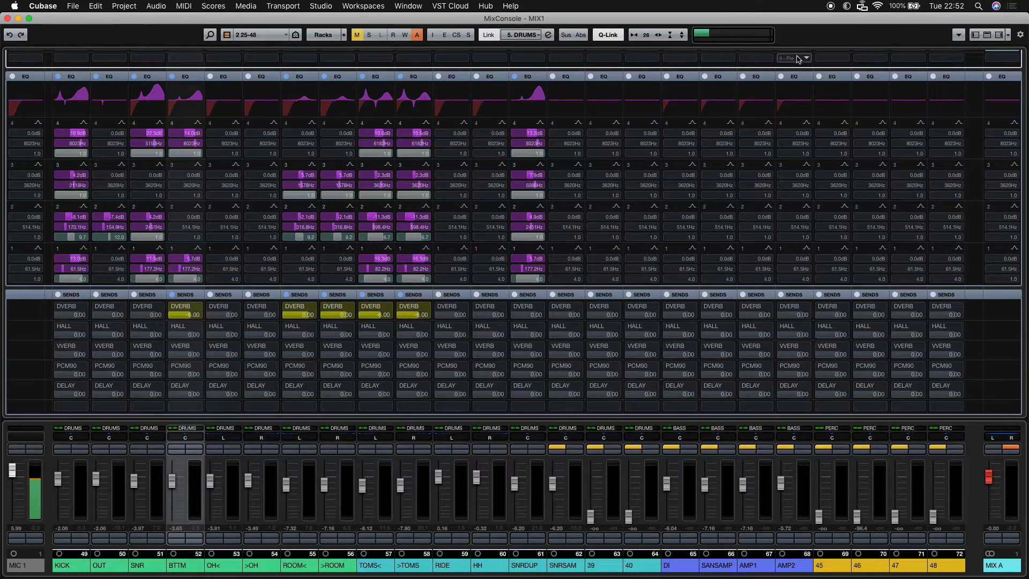
pyautogui.scroll(-3, 797, 58)
pyautogui.scroll(3, 797, 59)
pyautogui.press('3')
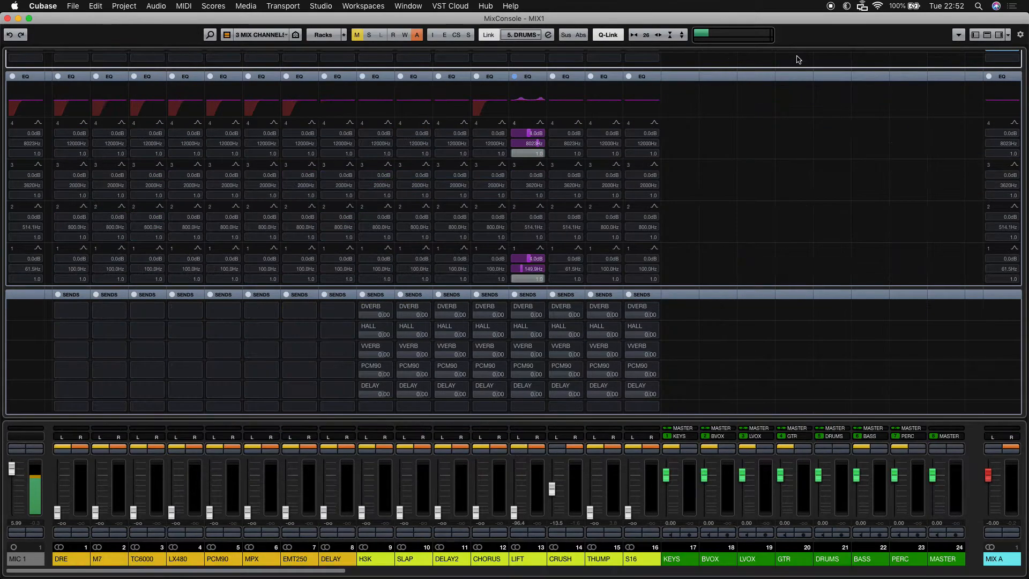
# - Play the drums, raise the DRE and M7 reverb channels to about -9 dB, and inspect their TAL-Reverb-4 and IR-1 inserts
pyautogui.scroll(-3, 796, 59)
pyautogui.scroll(2, 797, 58)
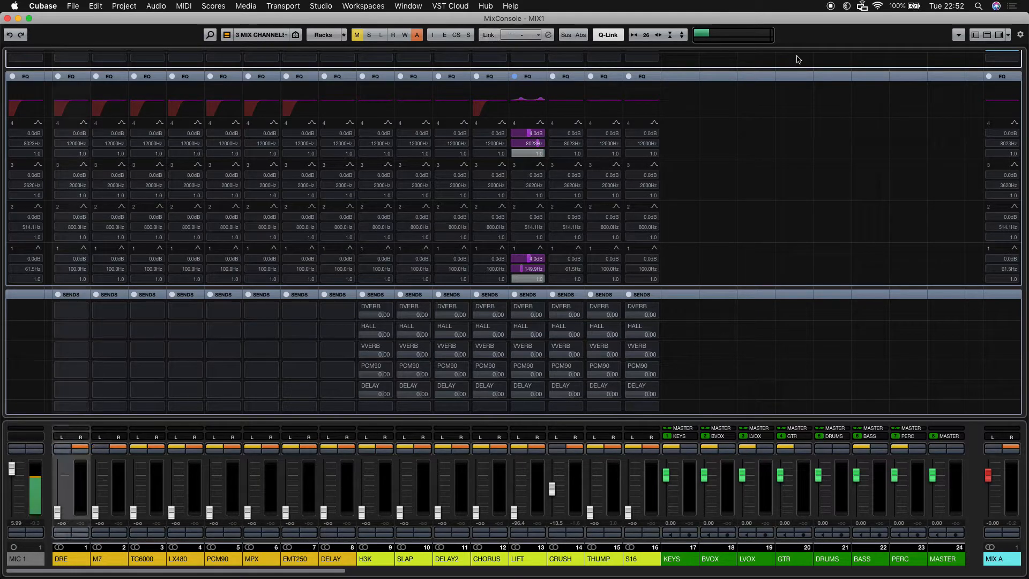
pyautogui.press('space')
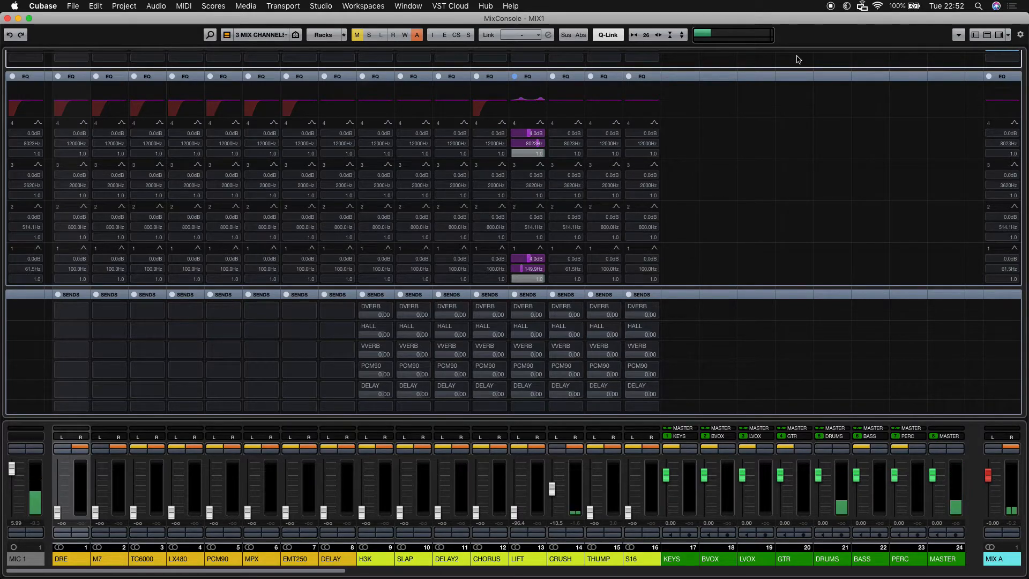
pyautogui.press('Return')
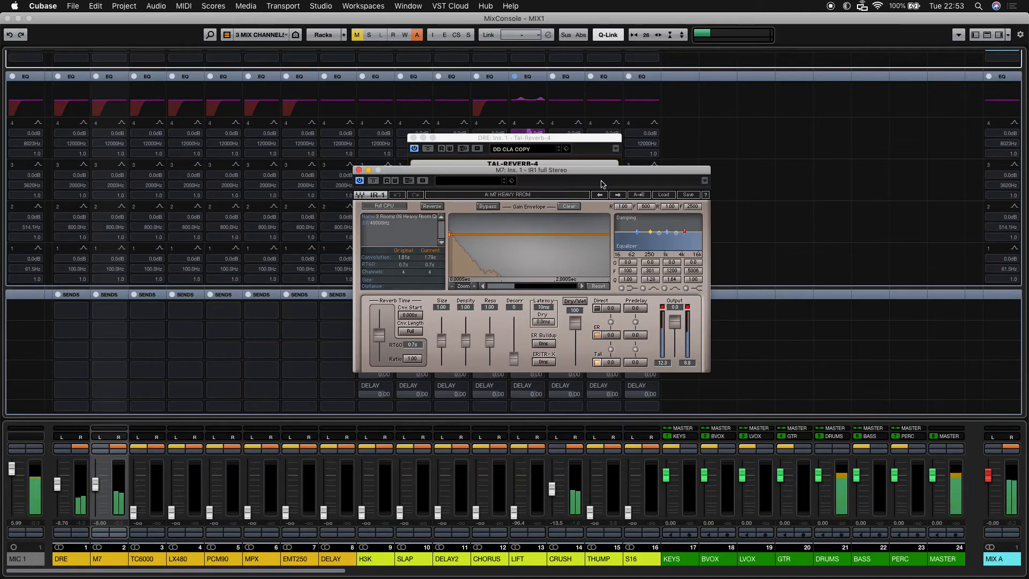
pyautogui.press('super+w')
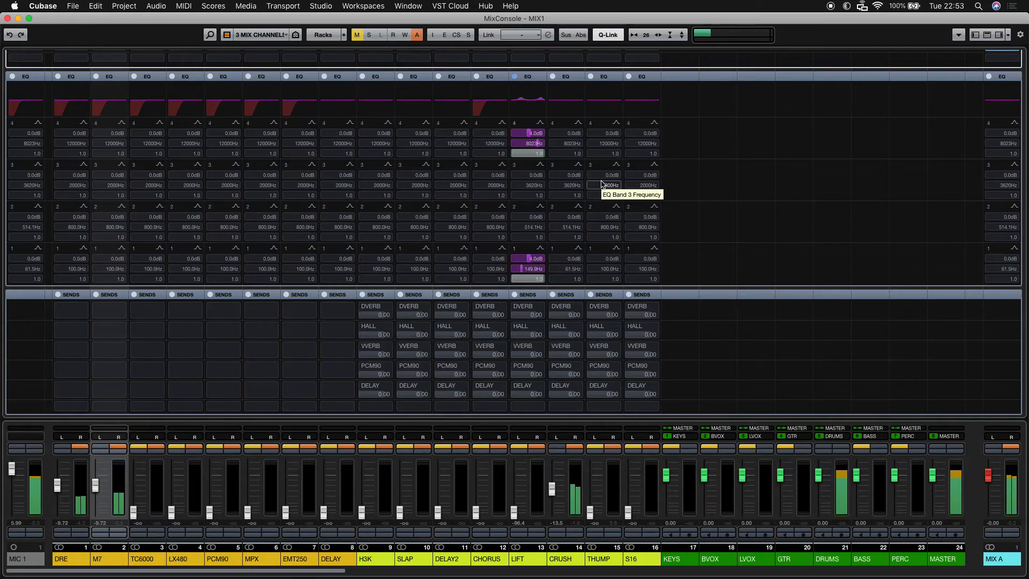
# - In the 2 25-48 configuration, compare the drum mix with MIX A's Shadow Hills Class A Mastering Comp bypassed and active
pyautogui.press('2')
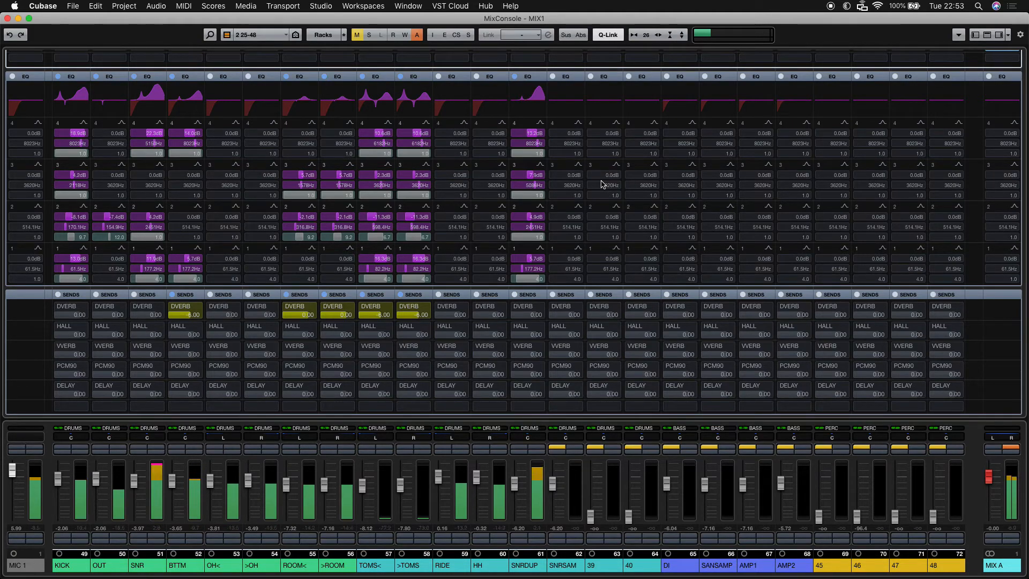
pyautogui.press('alt+shift+super+w')
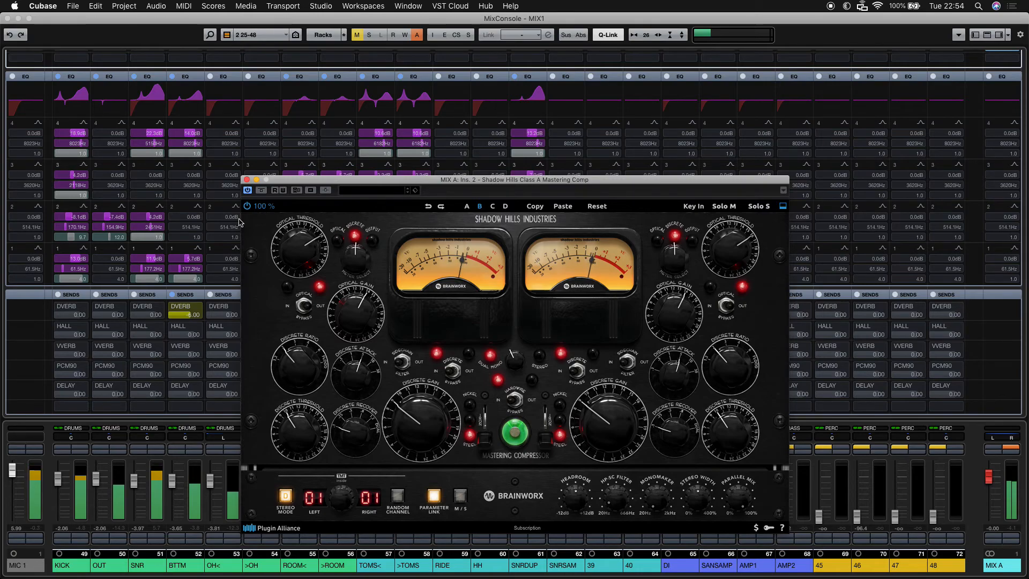
pyautogui.click(262, 191)
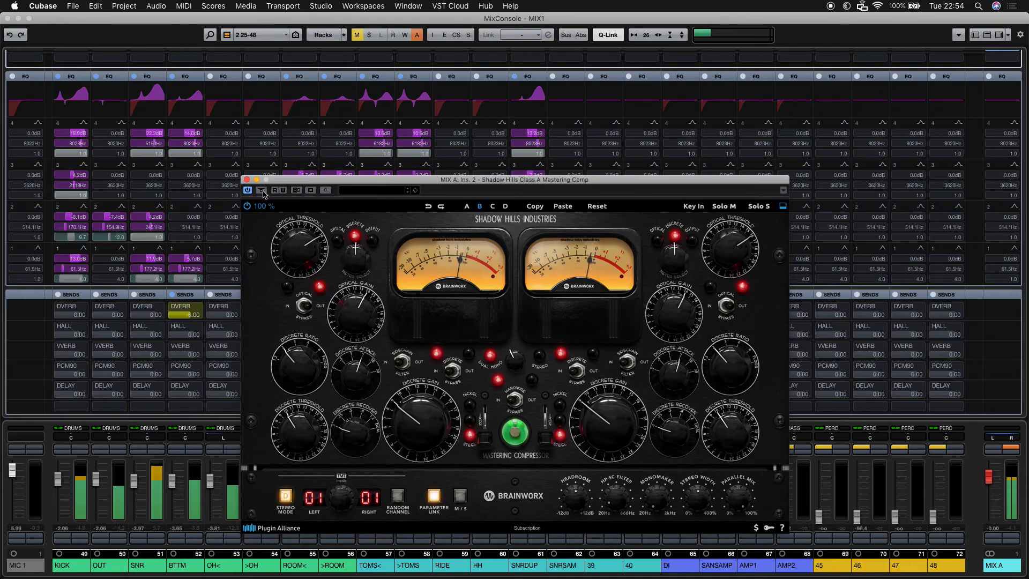
pyautogui.click(262, 191)
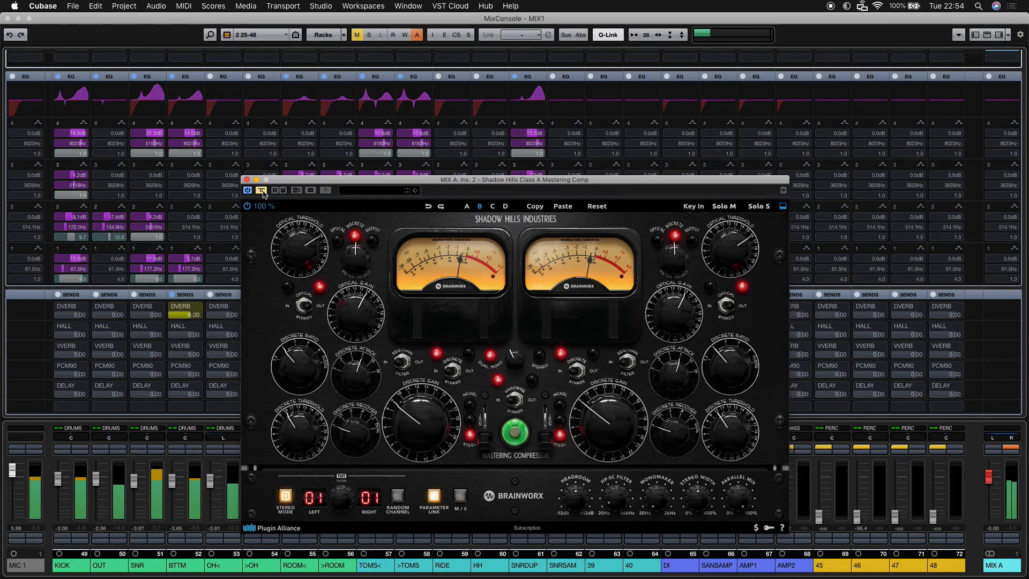
pyautogui.click(262, 191)
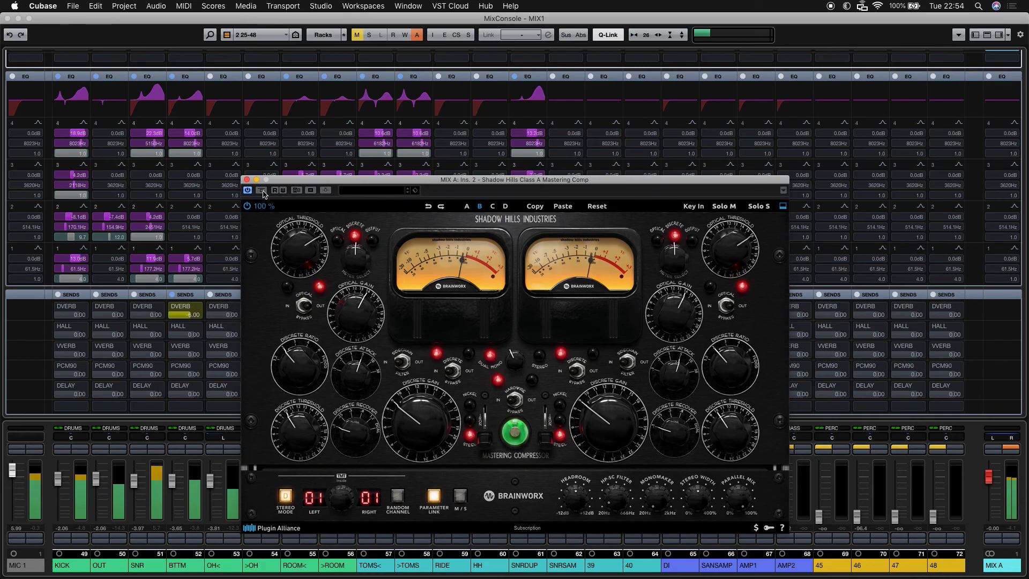
pyautogui.press('super+w')
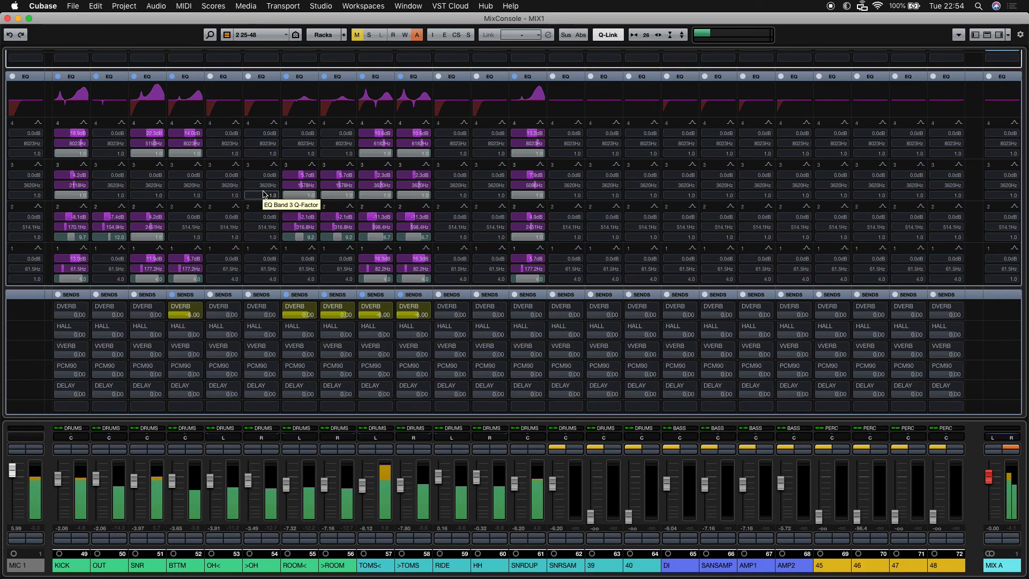